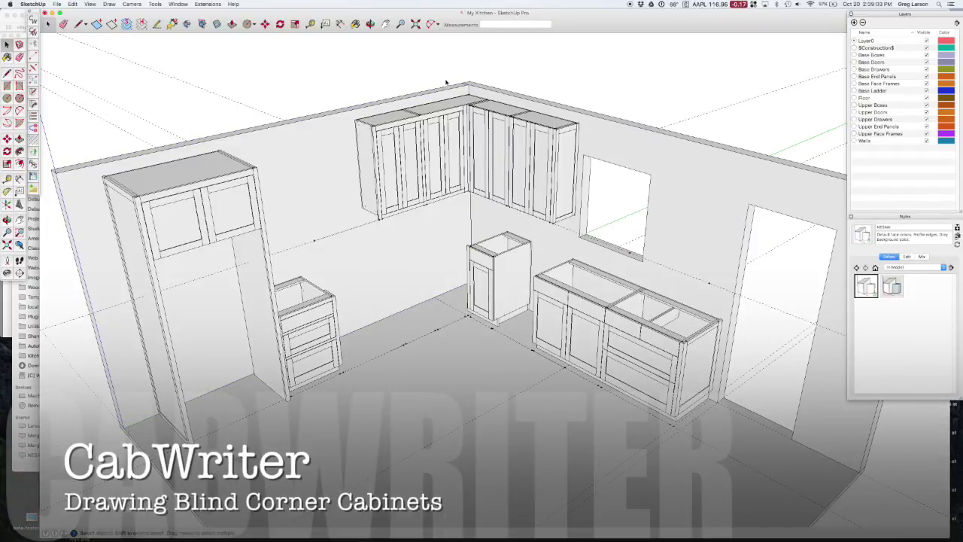
Orbit and zoom around the kitchen model and select the base cabinet's left end stile
middle_click_drag(445, 83, 441, 97)
scroll(476, 55, "up", 3)
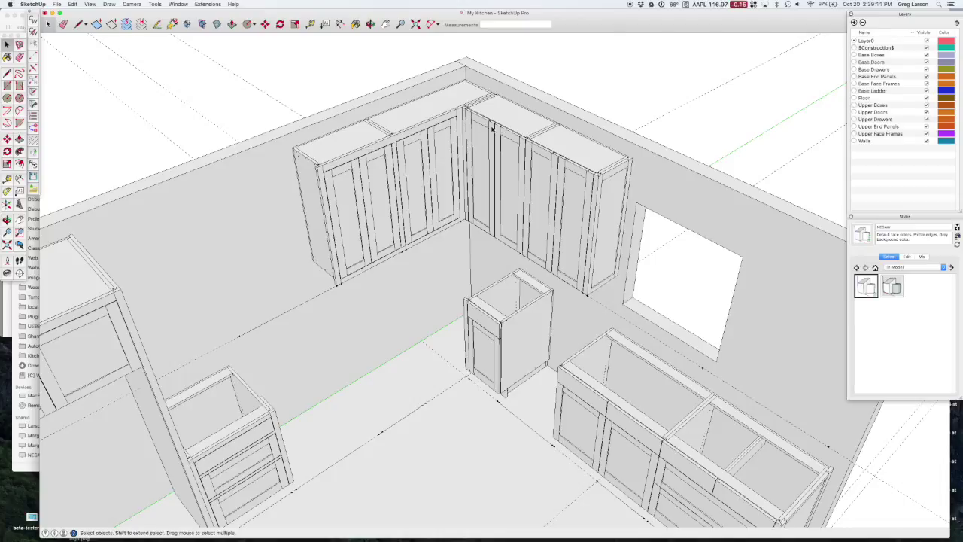
scroll(490, 129, "down", 3)
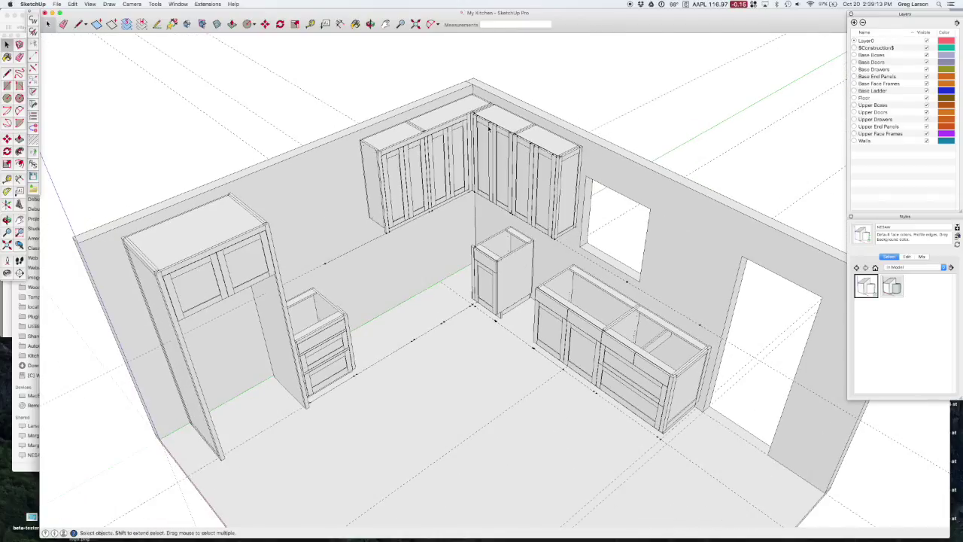
middle_click_drag(419, 356, 554, 327)
scroll(423, 314, "up", 5)
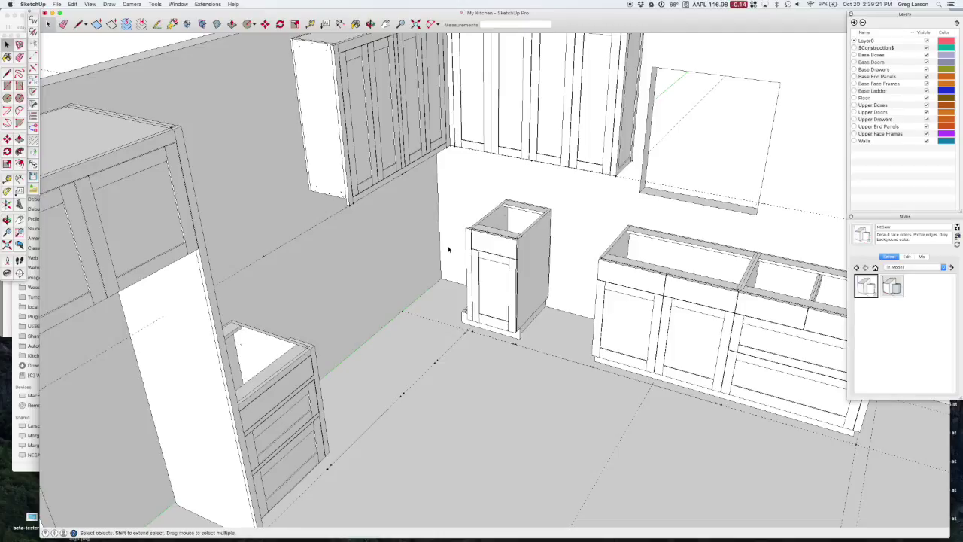
scroll(448, 248, "up", 6)
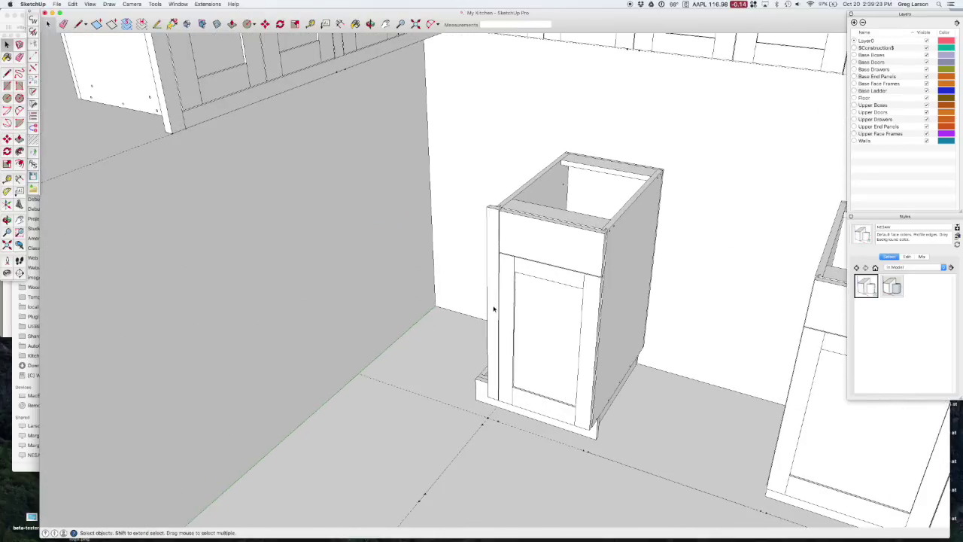
left_click(493, 309)
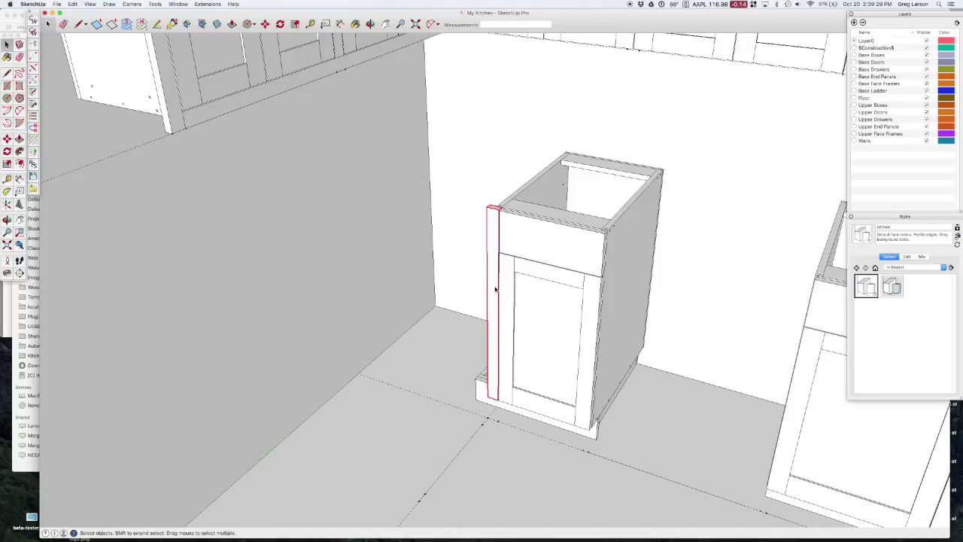
scroll(495, 288, "down", 3)
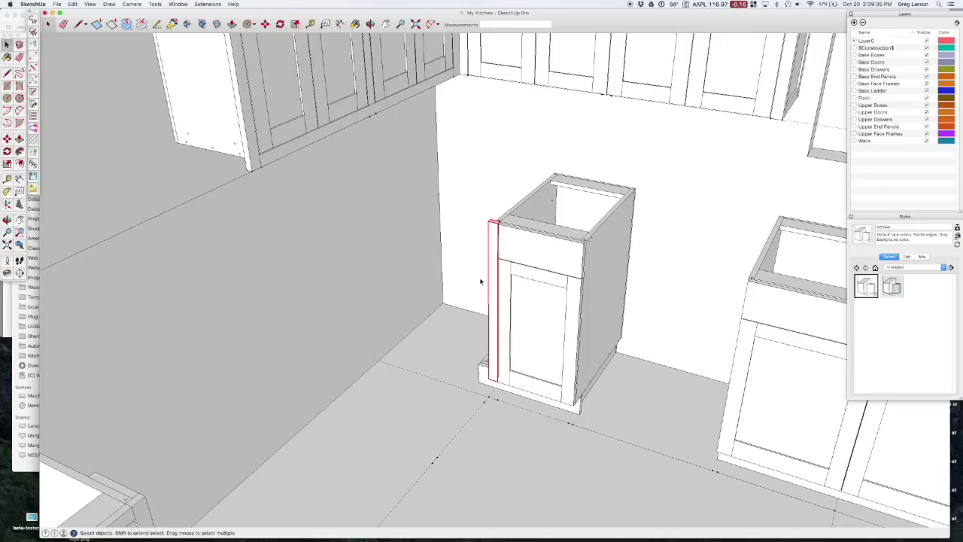
mouse_move(484, 373)
middle_mouse_down()
mouse_move(519, 383)
mouse_move(544, 372)
middle_mouse_up()
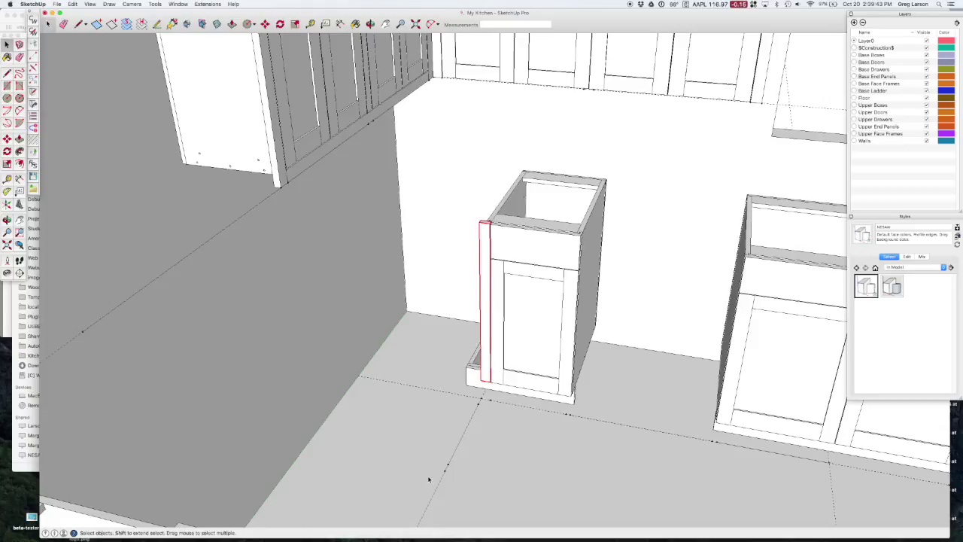
middle_click_drag(548, 428, 420, 452)
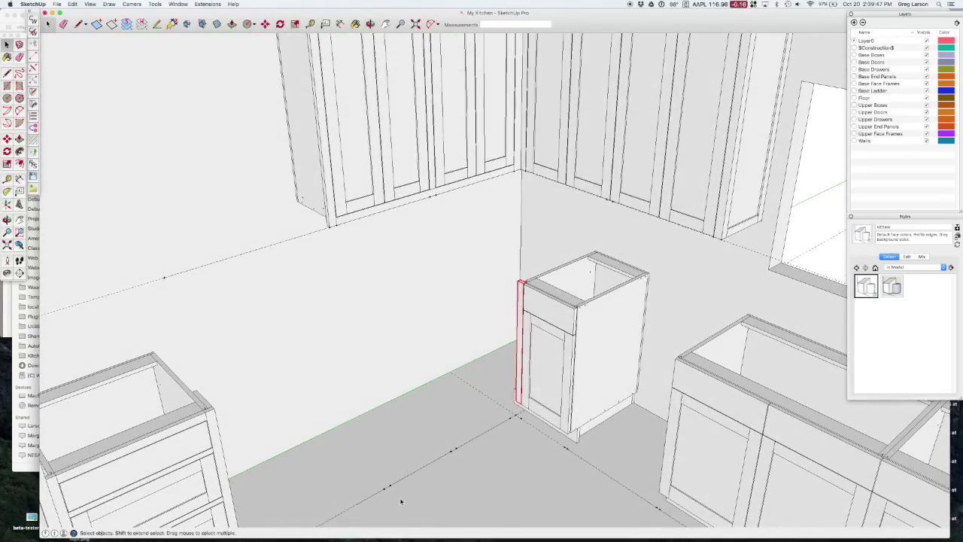
scroll(401, 502, "up", 4)
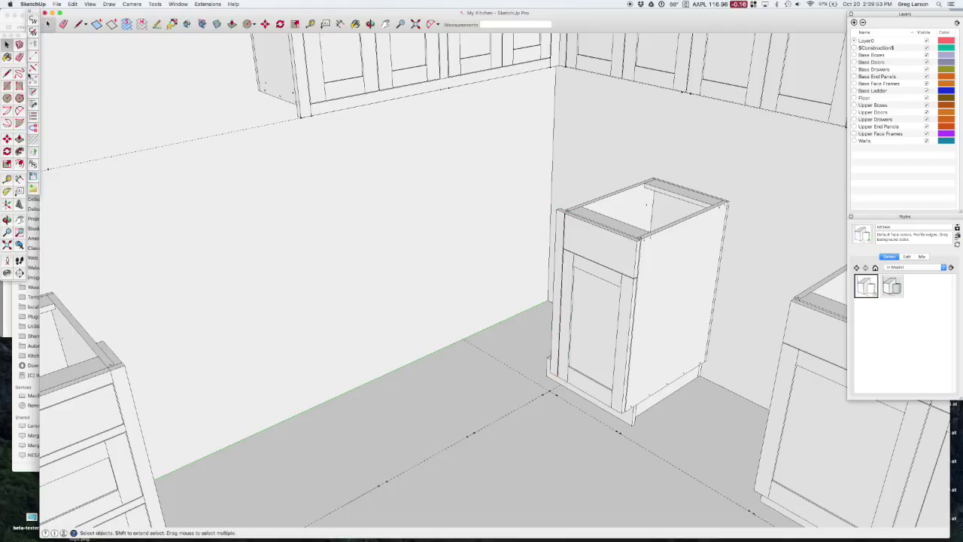
Mark the first stile at the floor guide intersection as a Right End Blind stile
left_click(32, 56)
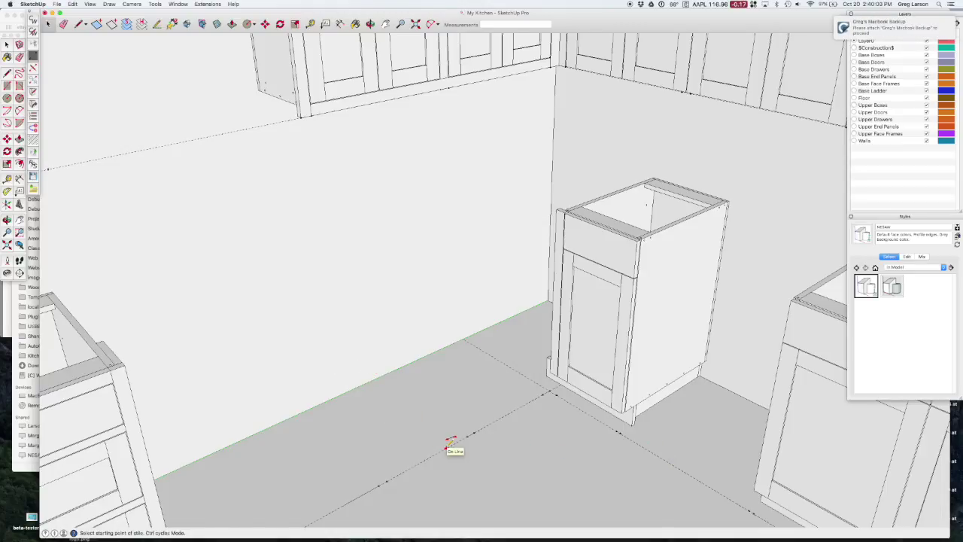
left_click(551, 387)
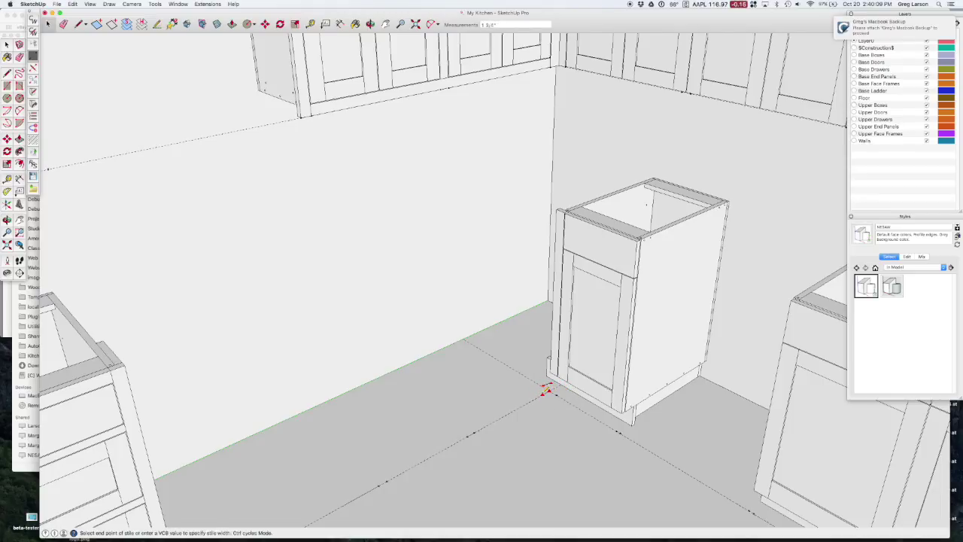
left_click(545, 390)
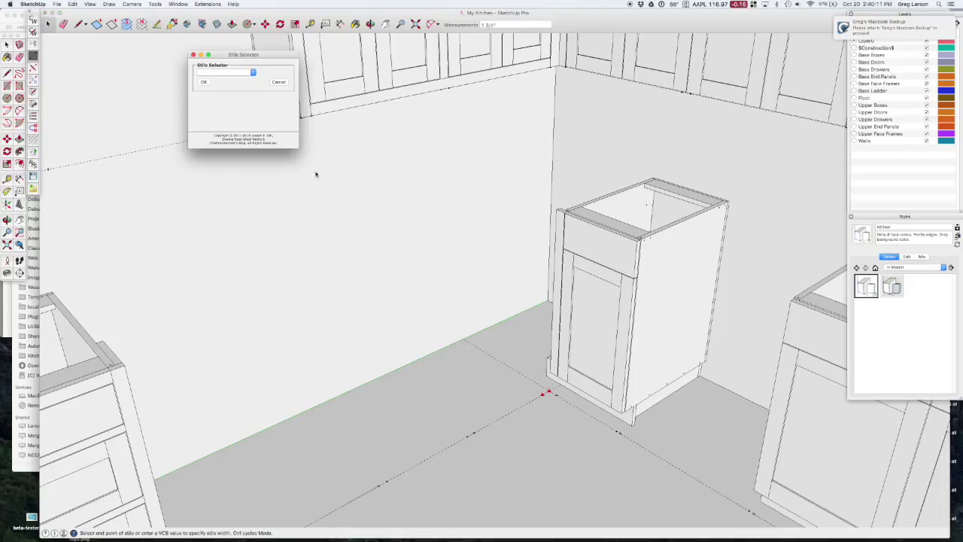
left_click(229, 72)
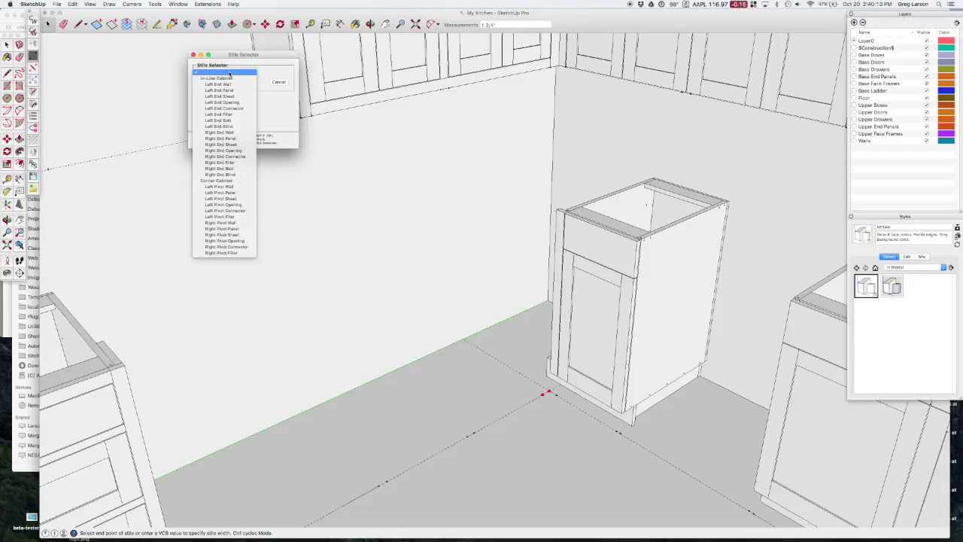
left_click(231, 174)
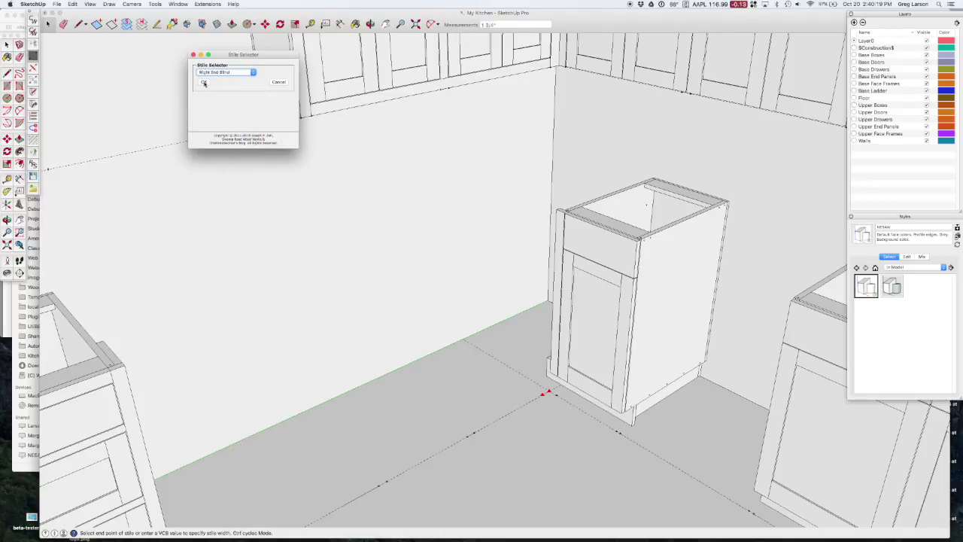
left_click(203, 83)
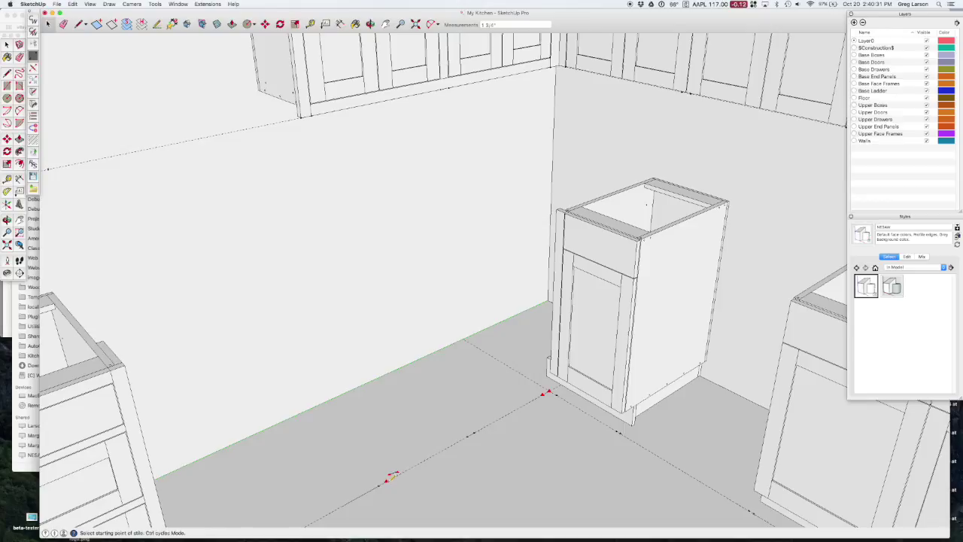
Mark a second stile on the floor as a Left End Opening stile
left_click(393, 485)
left_click(379, 485)
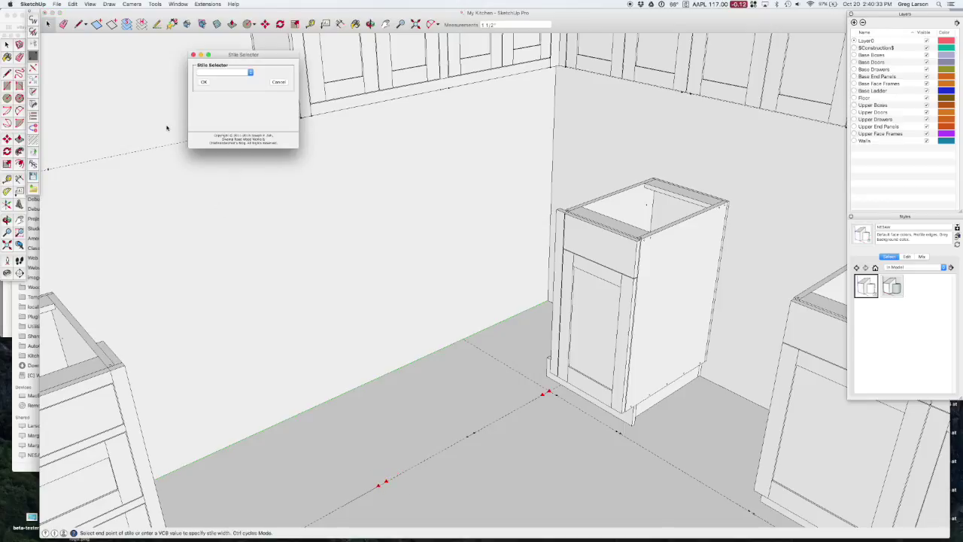
left_click(220, 73)
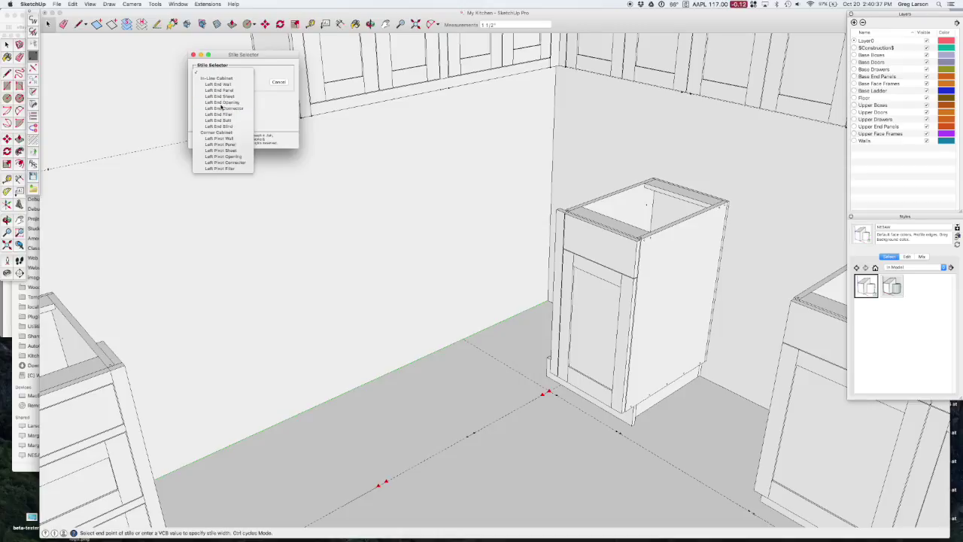
left_click(220, 103)
left_click(204, 82)
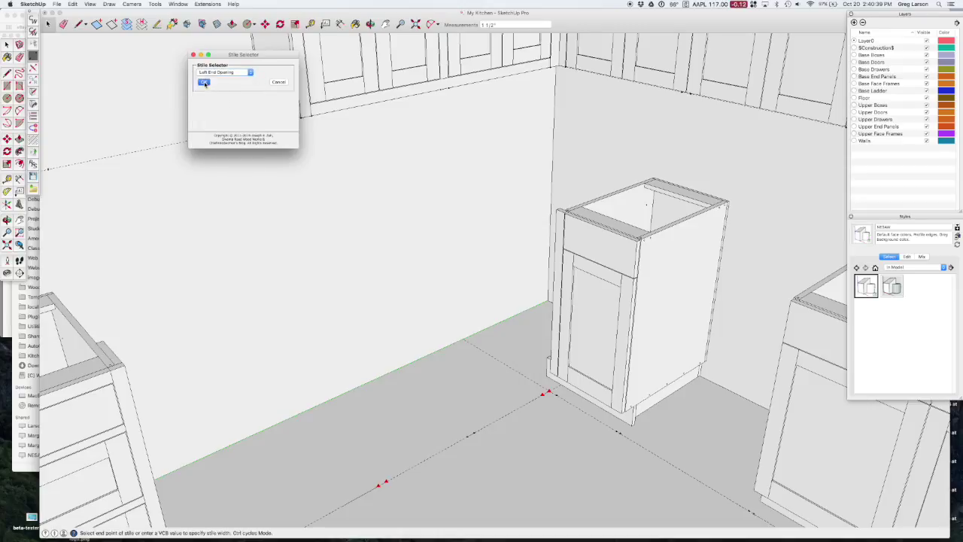
Cancel the unfinished third stile and bring up the Box Selector for Box 1
left_click(479, 425)
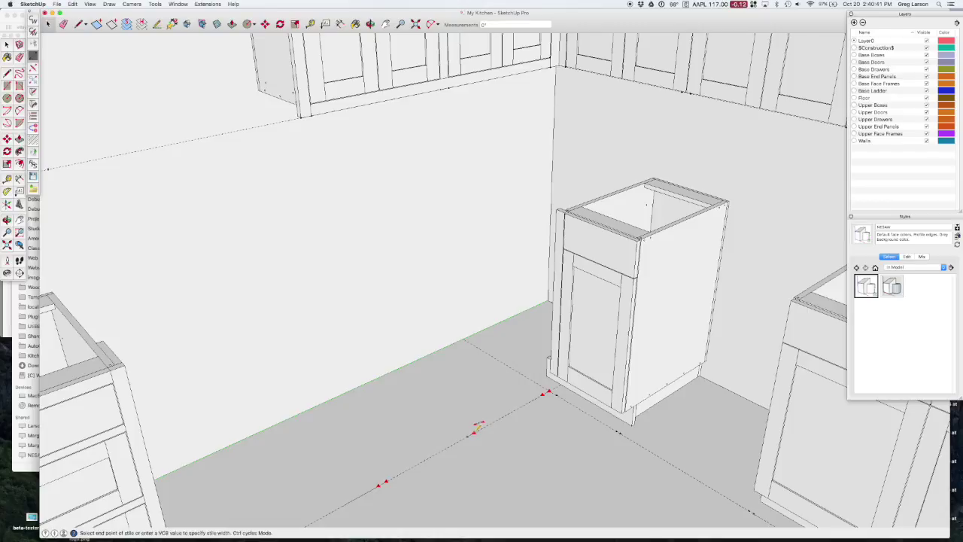
key("Escape")
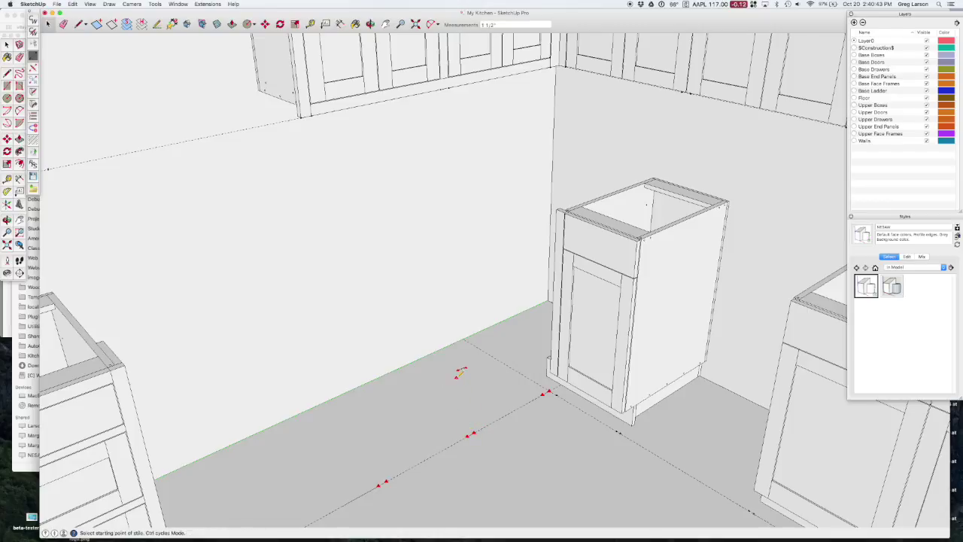
left_click(438, 371)
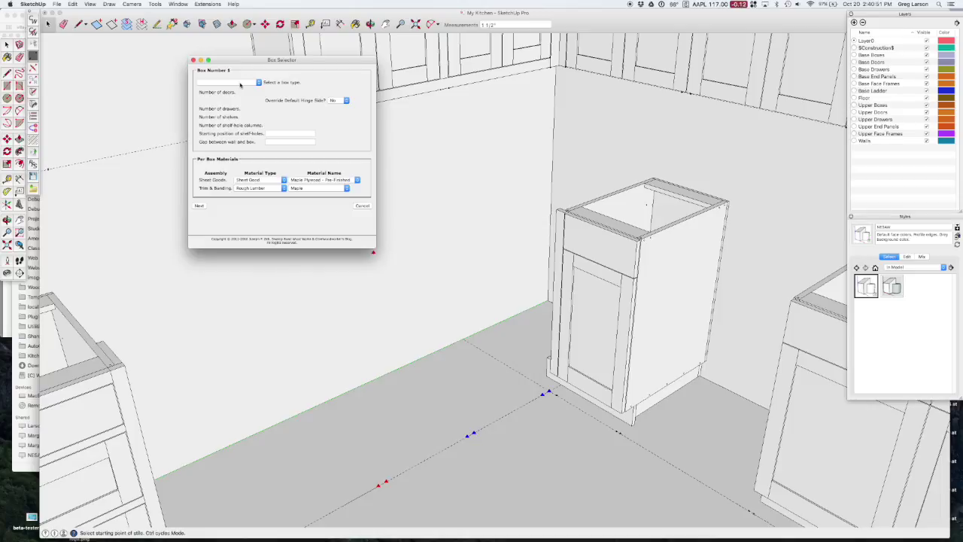
Make Box 1 a Blind Corner Base with one door and one drawer
left_click(240, 85)
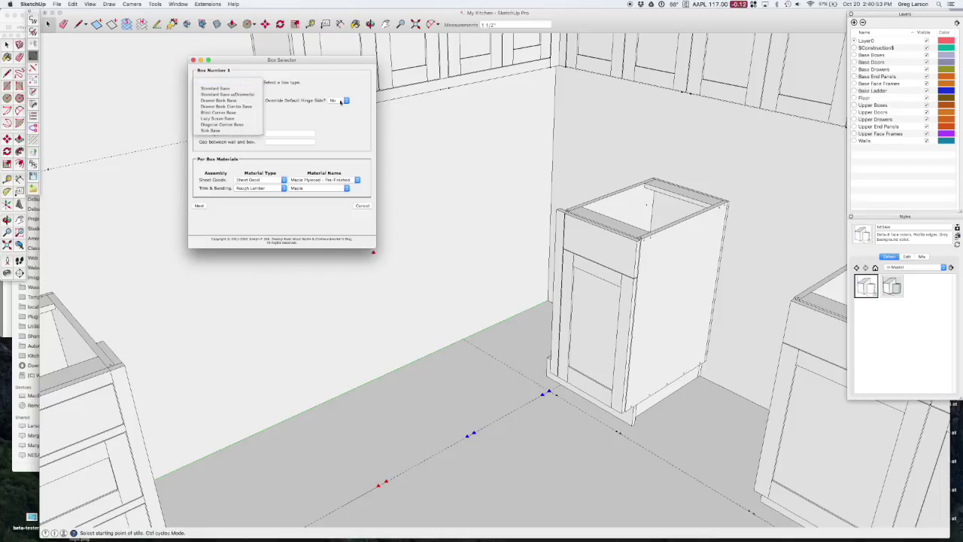
left_click(331, 99)
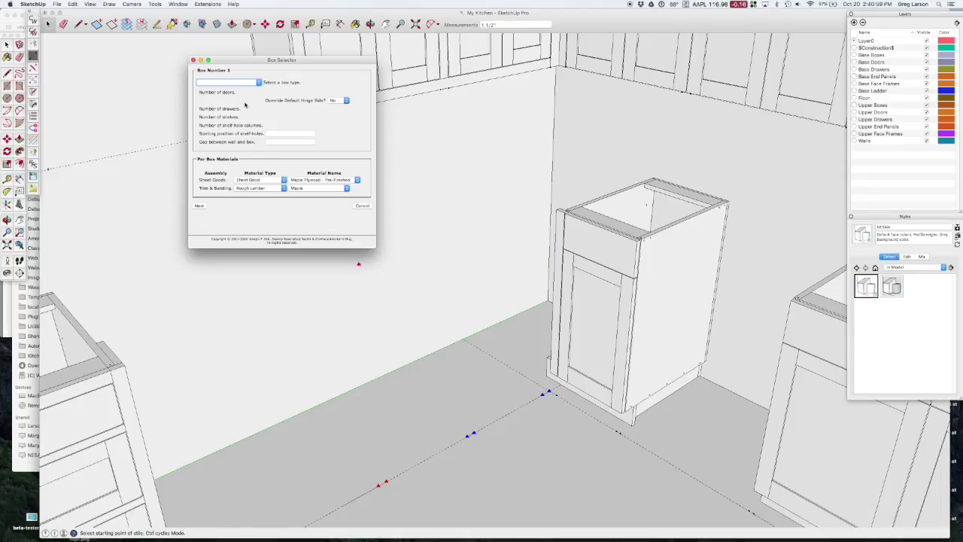
left_click(232, 82)
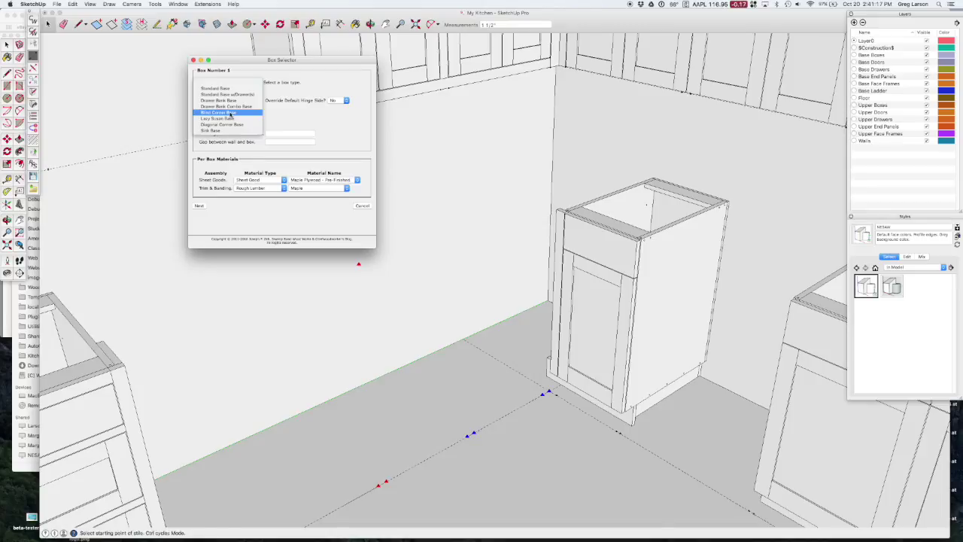
left_click(231, 114)
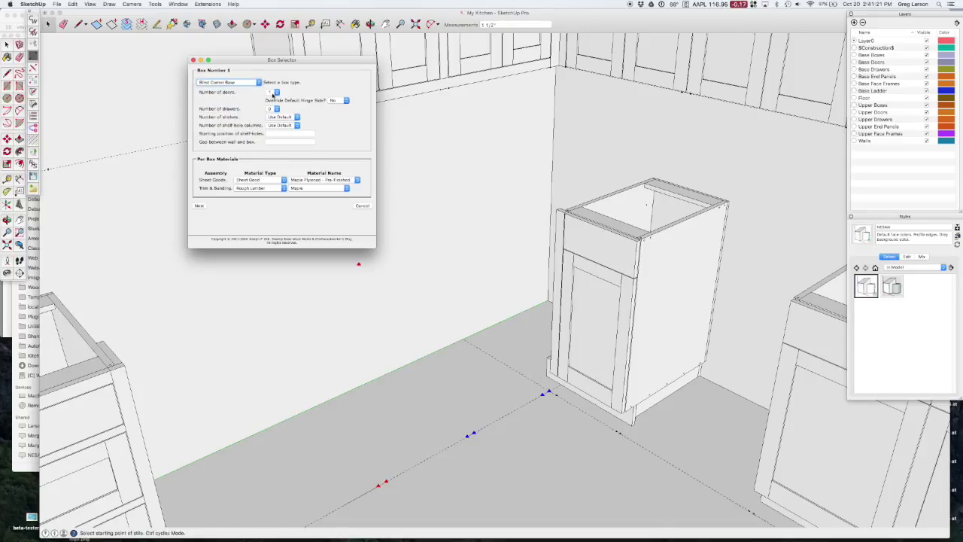
left_click(273, 92)
left_click(272, 100)
left_click(272, 92)
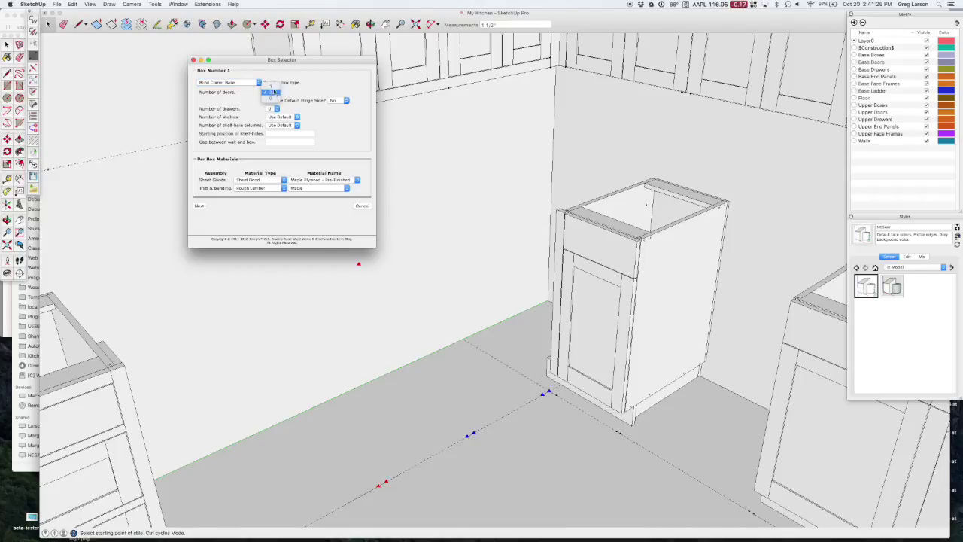
left_click(271, 84)
left_click(276, 109)
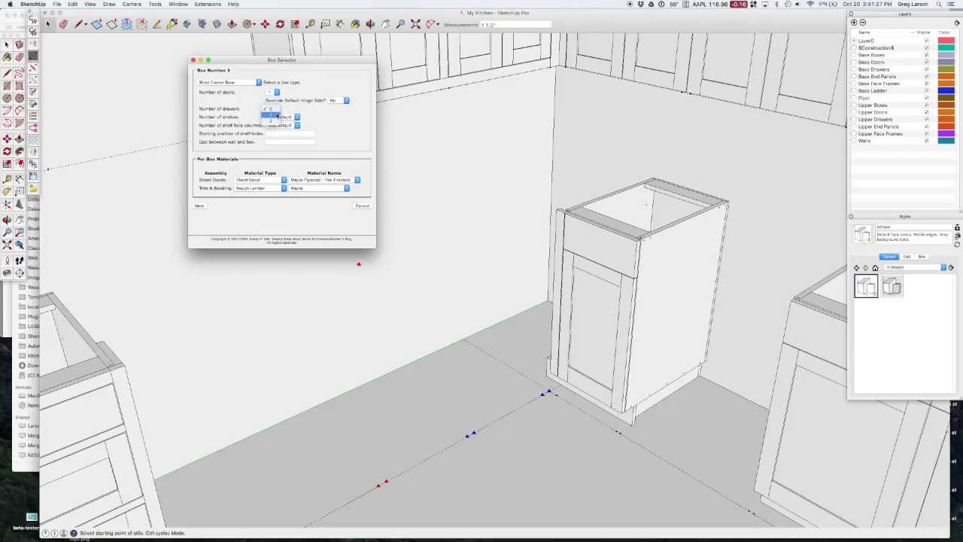
left_click(276, 117)
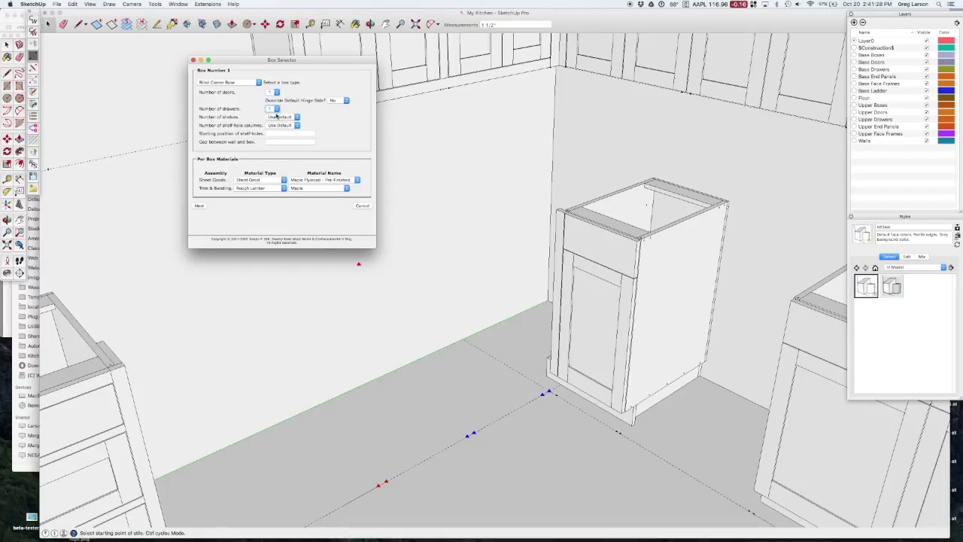
Make Box 2 a Drawer Bank Base and generate the two-box cabinet
left_click(199, 206)
left_click(232, 83)
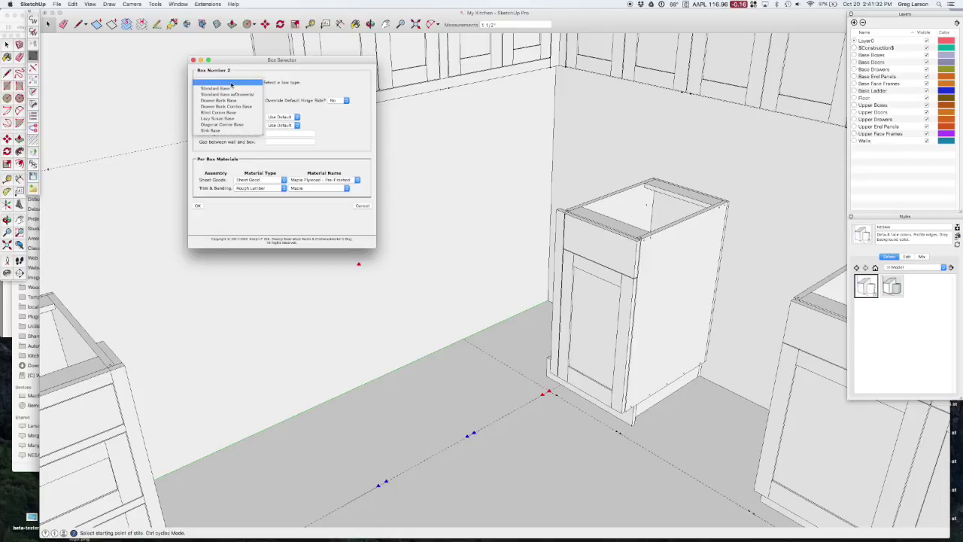
left_click(231, 101)
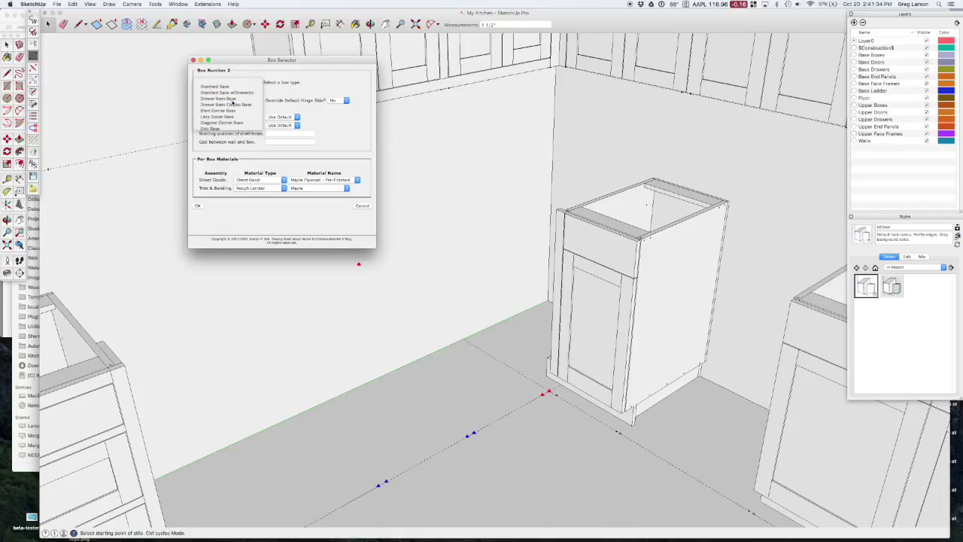
left_click(198, 206)
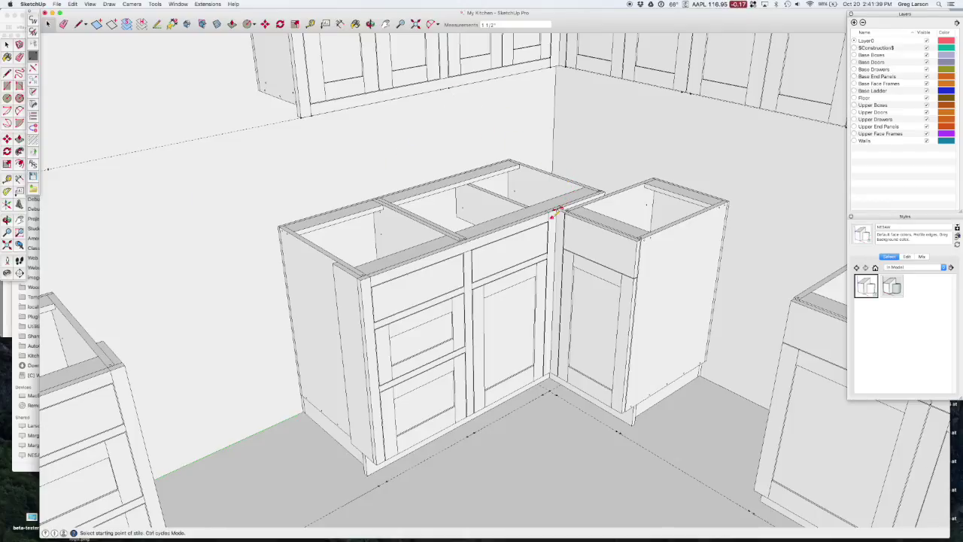
Zoom in and out to inspect the new drawer-bank and blind-corner cabinet, then pick Tape Measure
scroll(564, 187, "up", 3)
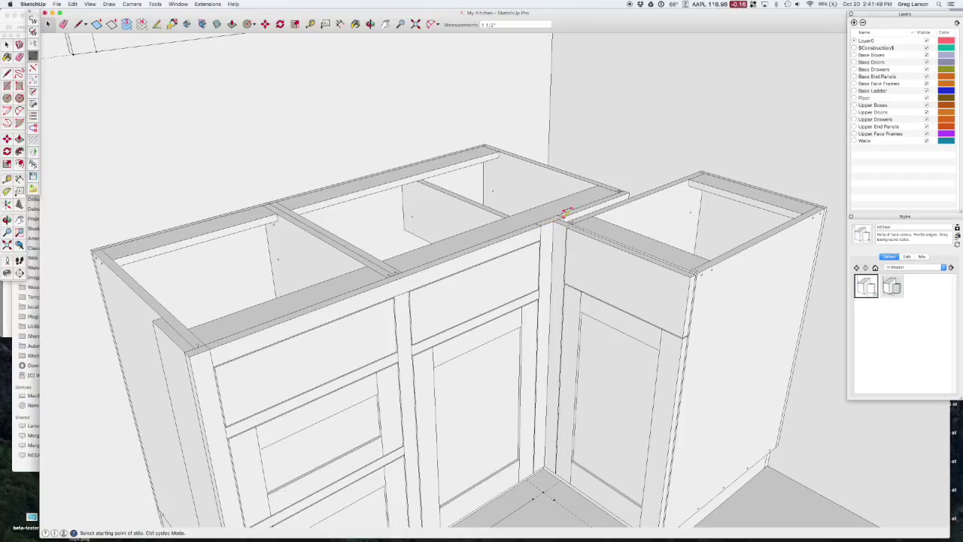
scroll(561, 240, "down", 3)
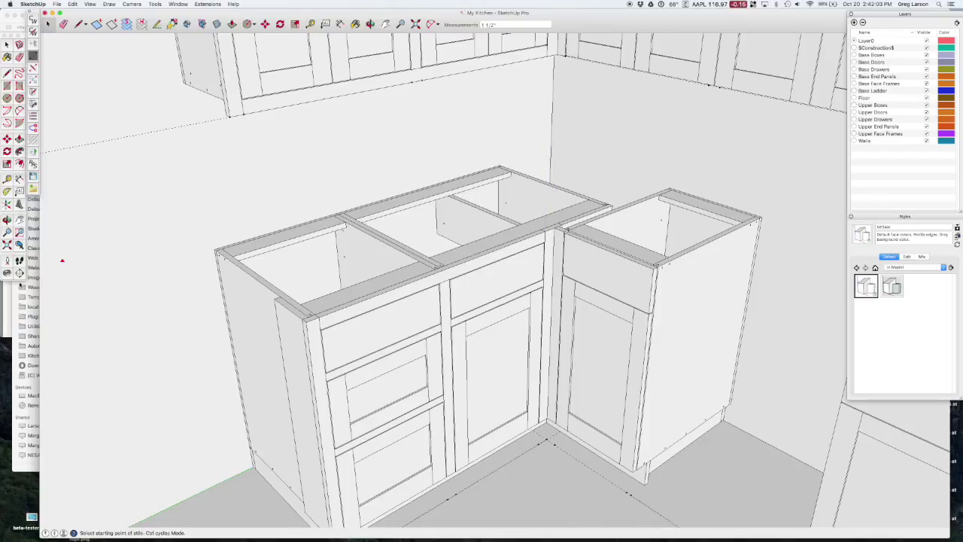
left_click(6, 179)
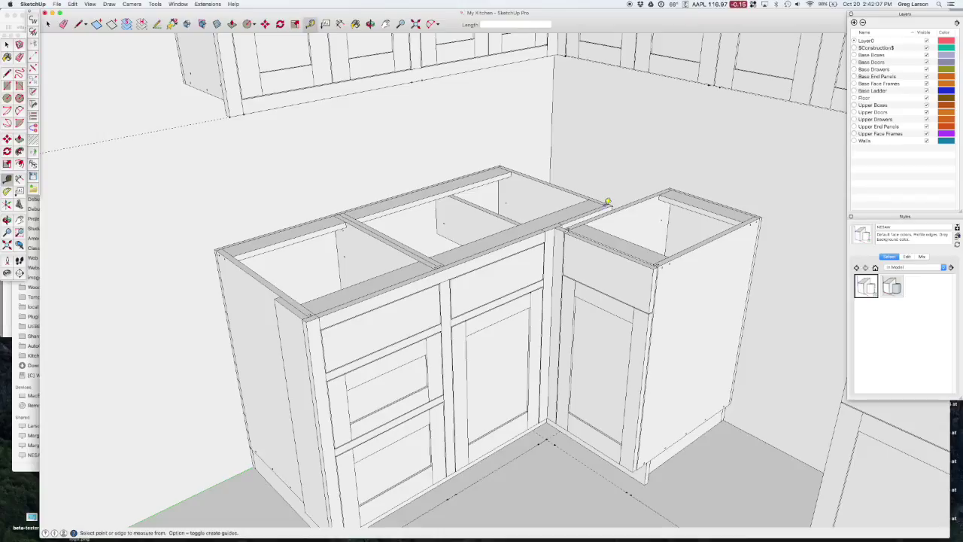
Measure the top rail's corner extension as 12 3/4" and open CabWriter Settings
scroll(607, 201, "up", 3)
scroll(608, 202, "up", 2)
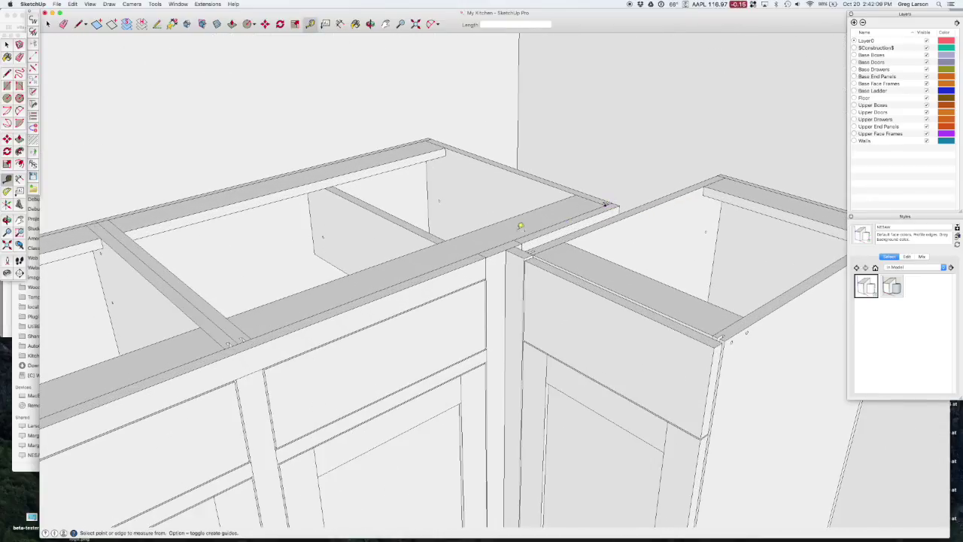
left_click(487, 255)
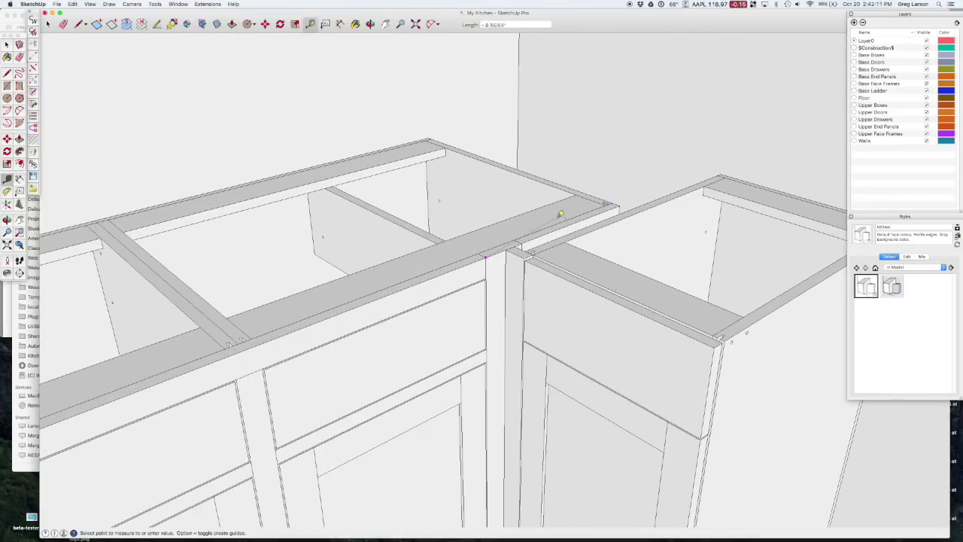
left_click(532, 219)
left_click(483, 249)
left_click(605, 201)
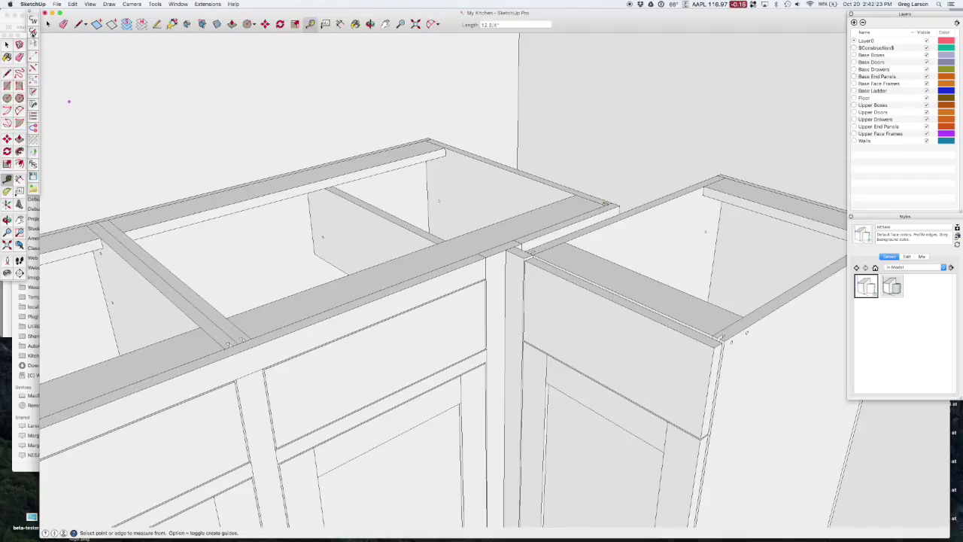
left_click(32, 31)
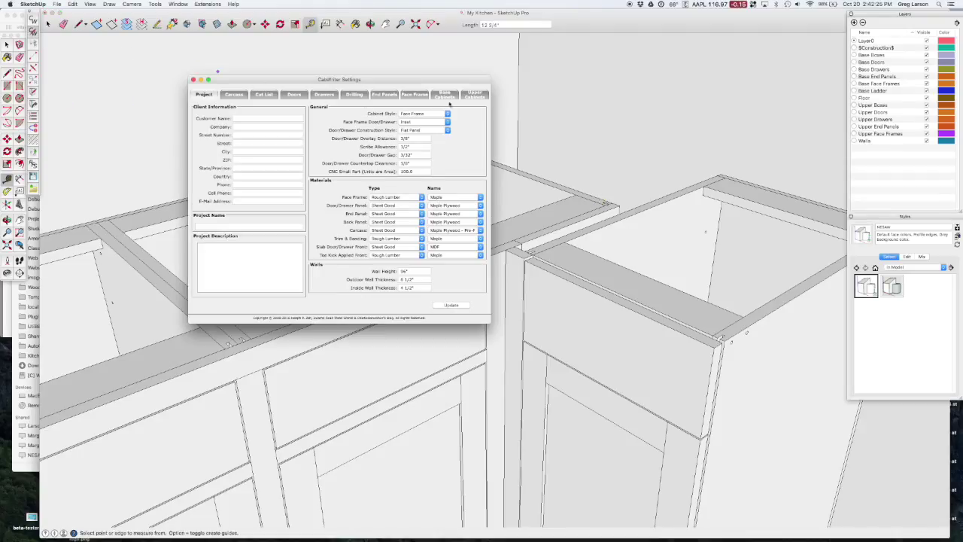
Set Base Cabinets Blind Corner Displacement to 16 3/4" and close CabWriter Settings
left_click(447, 97)
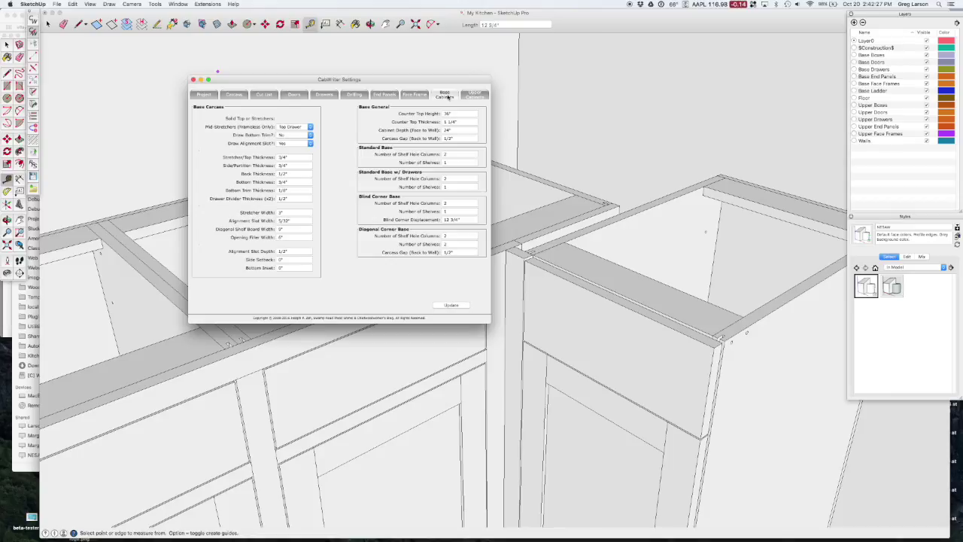
left_click_drag(400, 81, 302, 54)
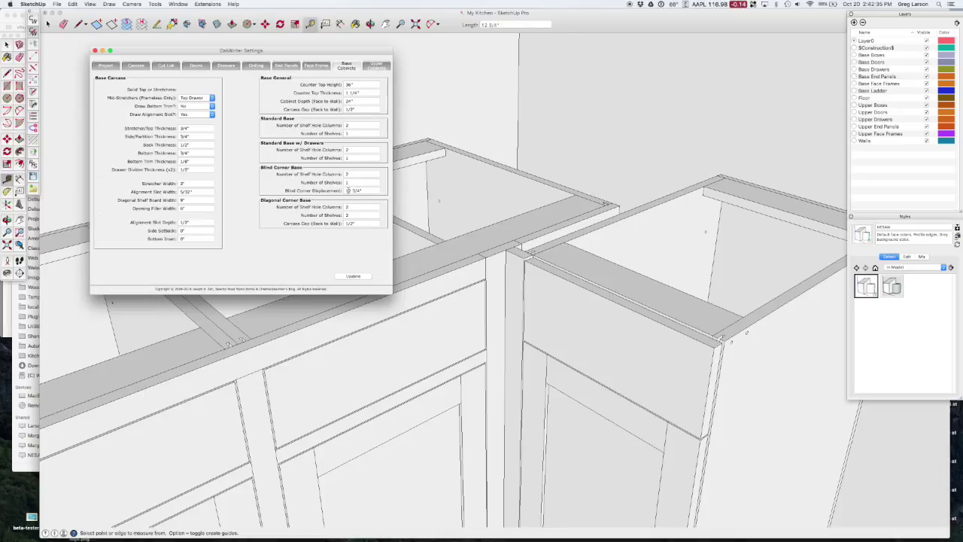
left_click(347, 190)
left_click(94, 50)
Re-Draw the selected blind-corner cabinet via the CabWriter menu, declining its stored defaults
scroll(195, 149, "down", 5)
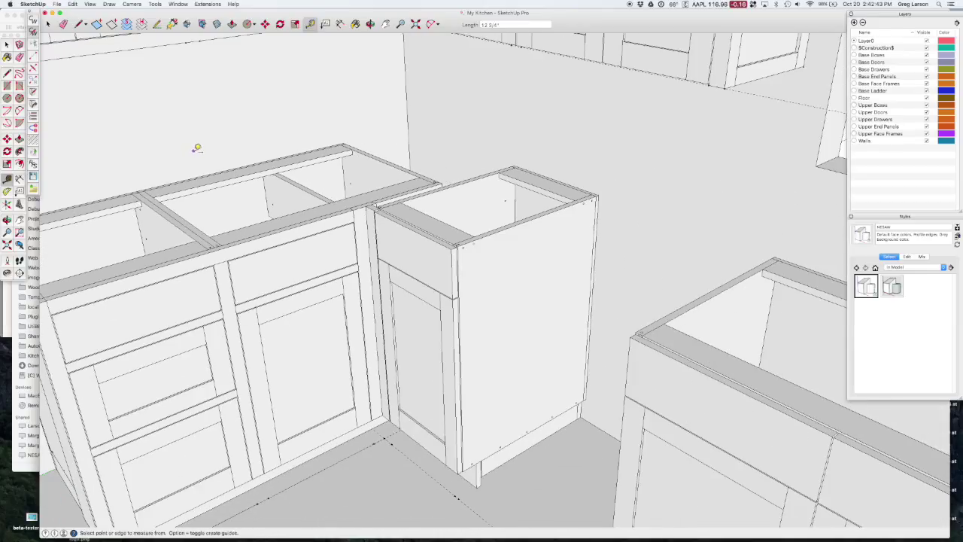
scroll(54, 203, "up", 5)
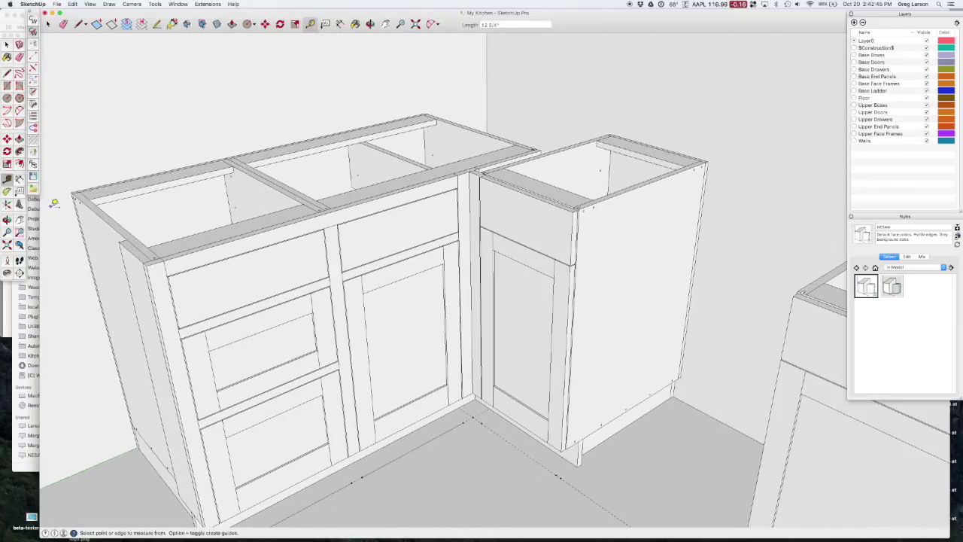
key("space")
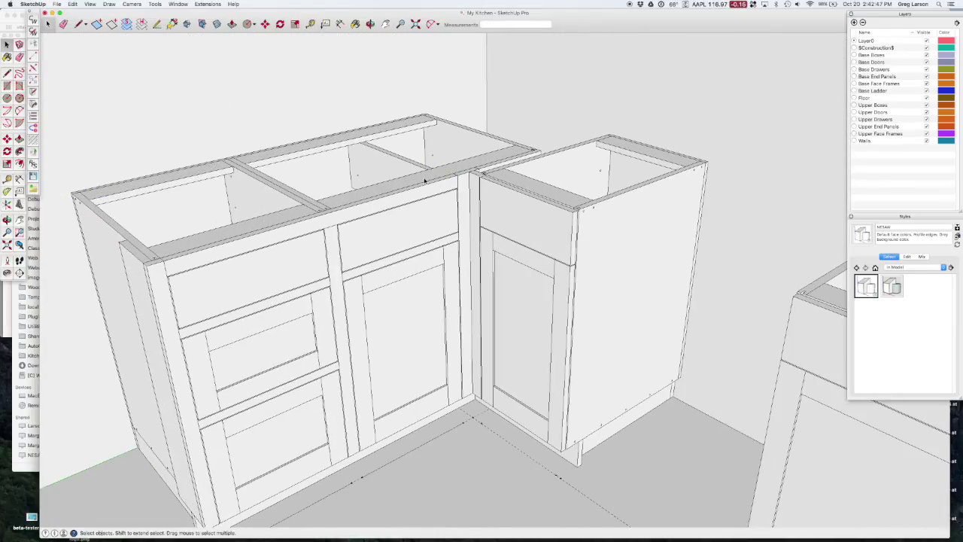
left_click(424, 181)
right_click(424, 178)
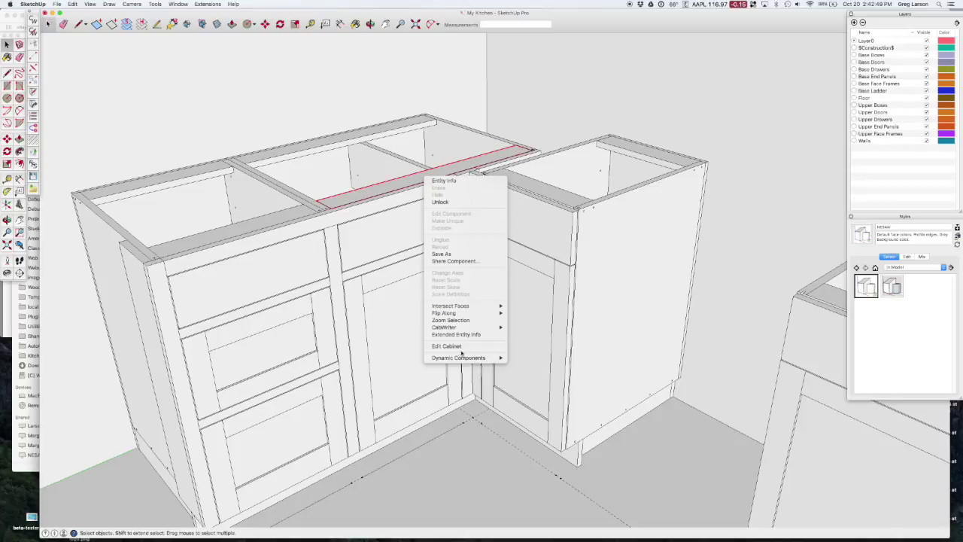
mouse_move(457, 330)
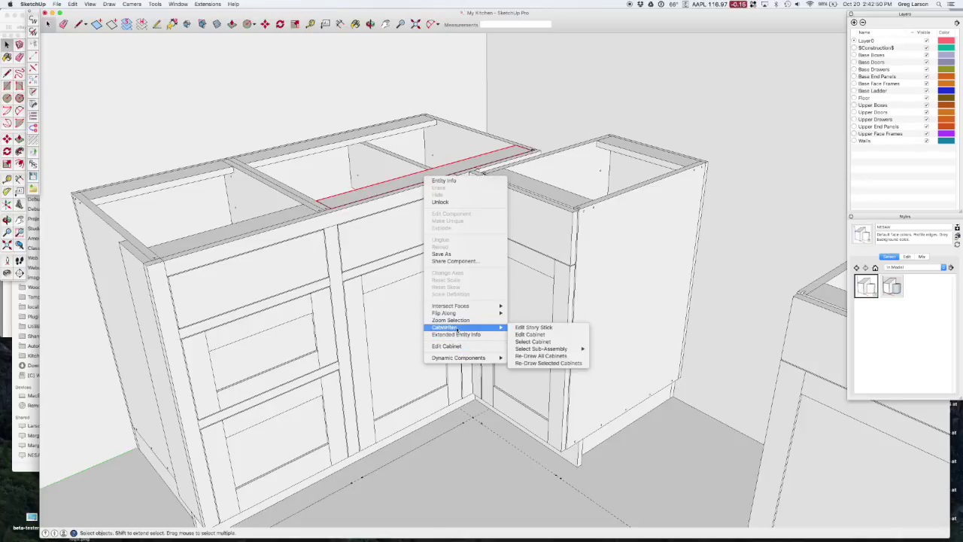
left_click(538, 364)
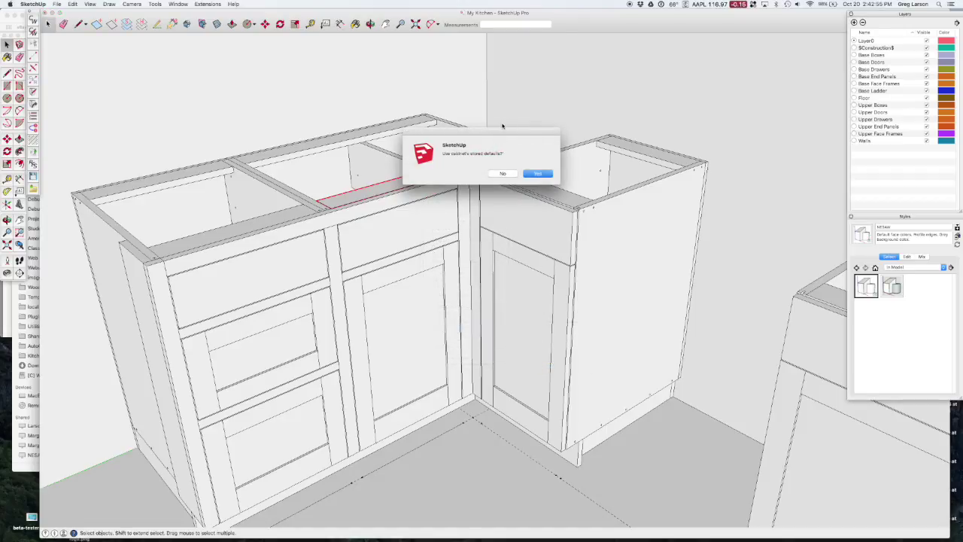
left_click_drag(498, 132, 664, 122)
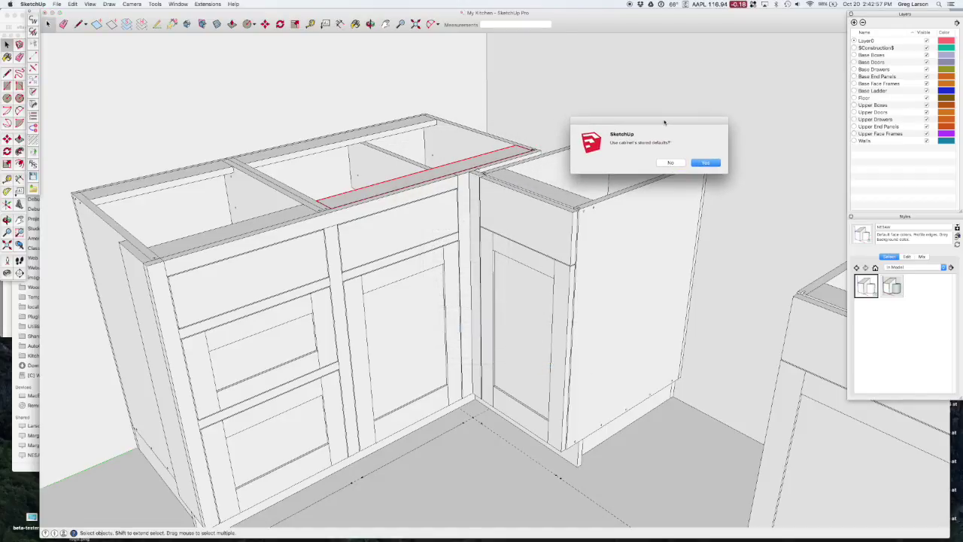
left_click(670, 164)
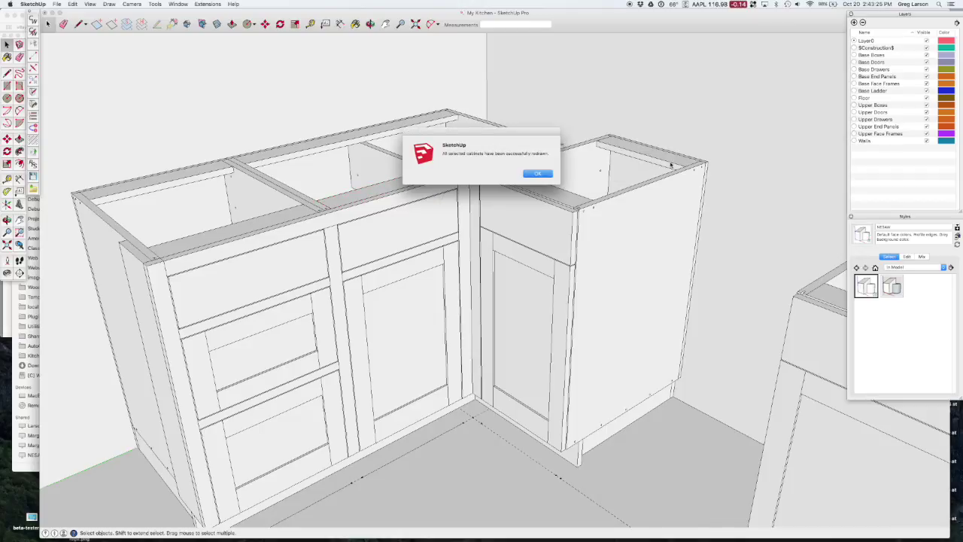
left_click(539, 174)
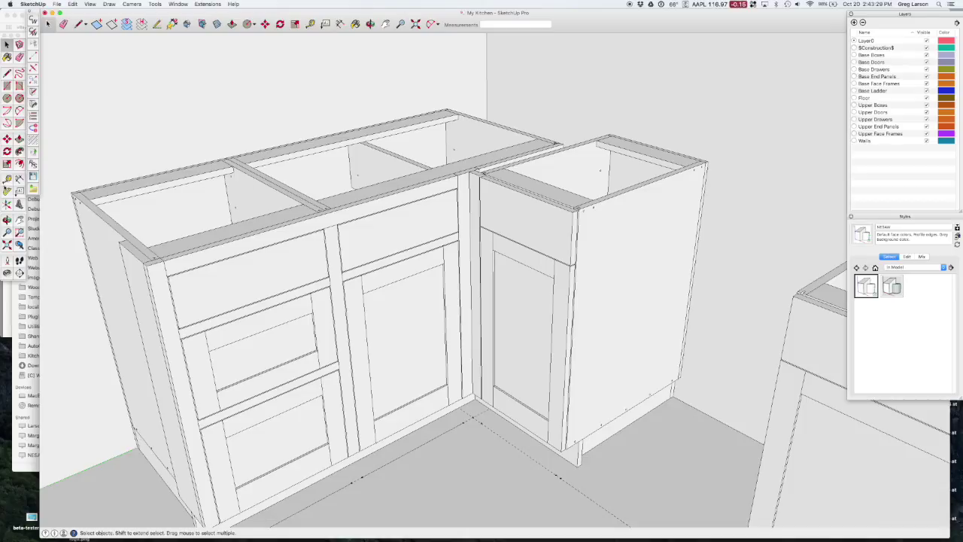
Measure along the base cabinet's top rail from the corner with Tape Measure
left_click(7, 179)
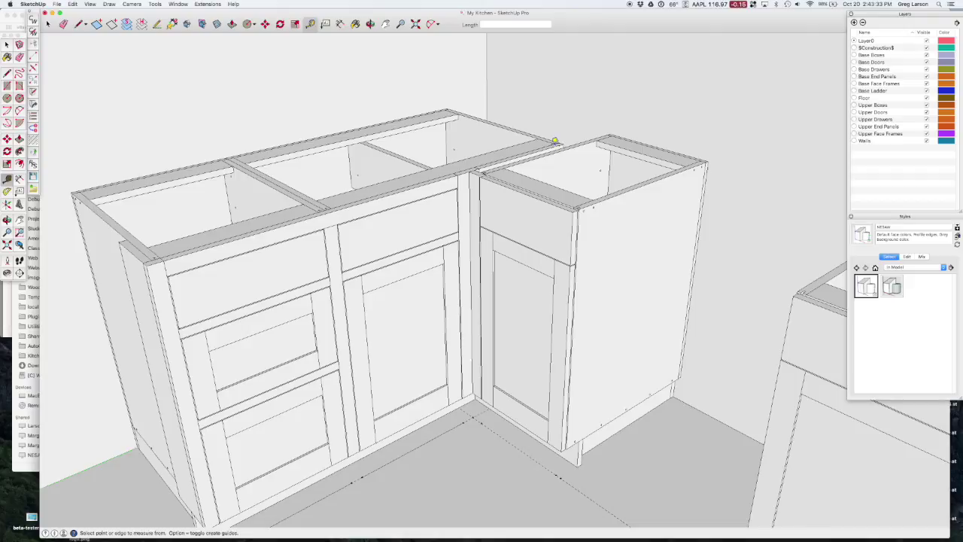
scroll(554, 140, "up", 5)
left_click(557, 143)
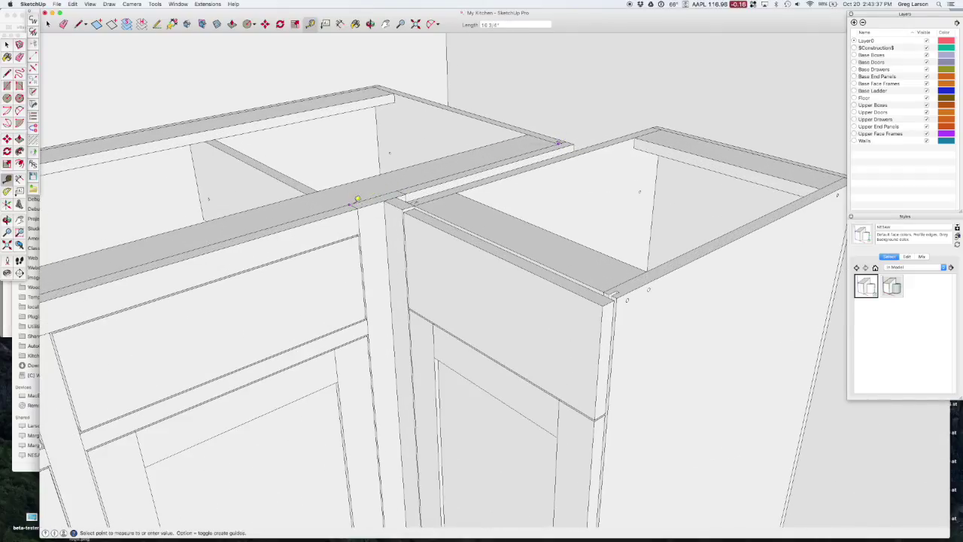
left_click(357, 199)
Measure the roughly 1 19/32" gap at the corner joint and open CabWriter Settings
scroll(452, 141, "down", 6)
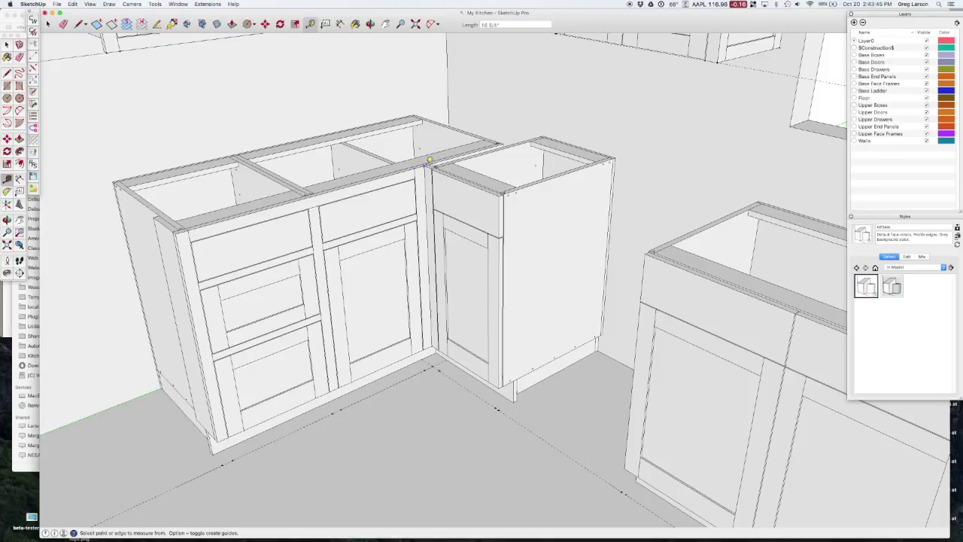
scroll(418, 162, "up", 3)
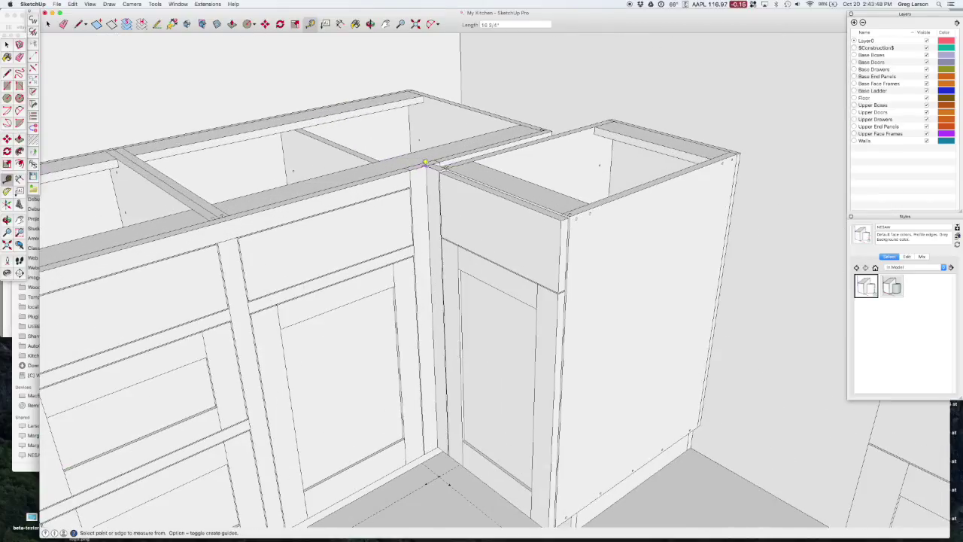
left_click(419, 165)
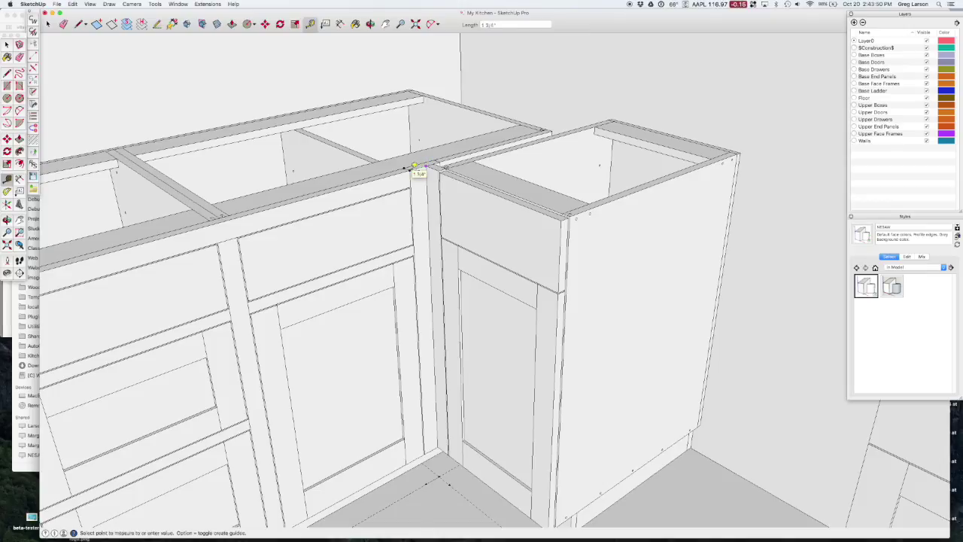
left_click(418, 172)
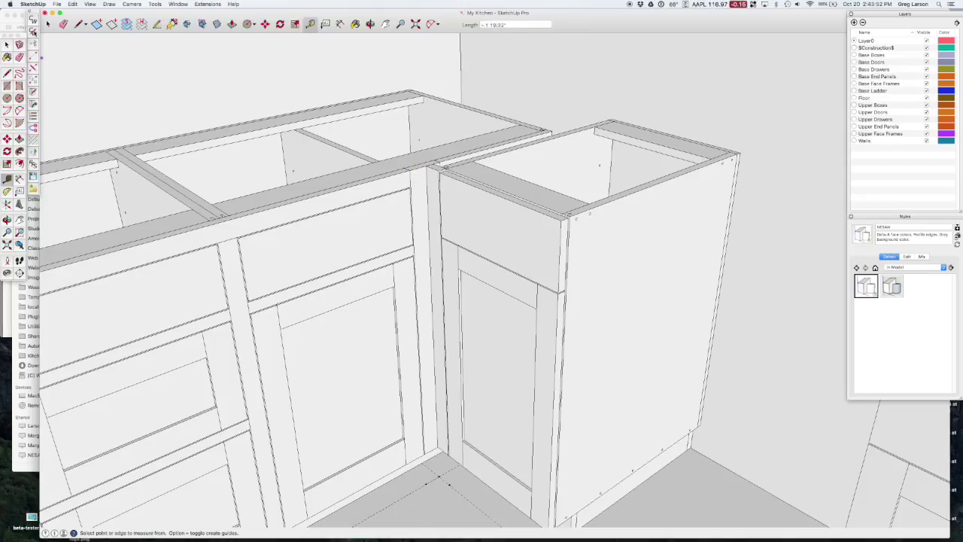
left_click(33, 32)
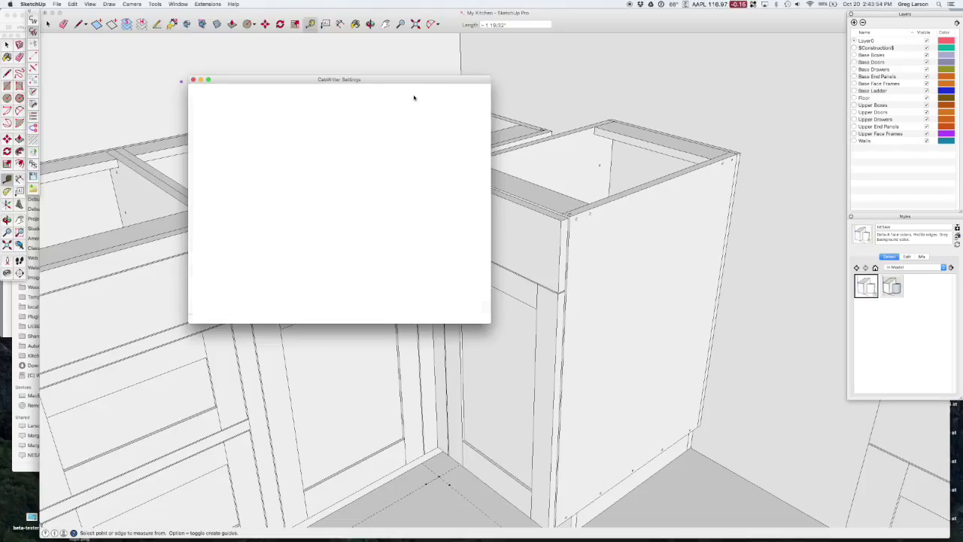
Check the Face Frame stile and rail values in CabWriter Settings, then close it
left_click_drag(268, 77, 564, 104)
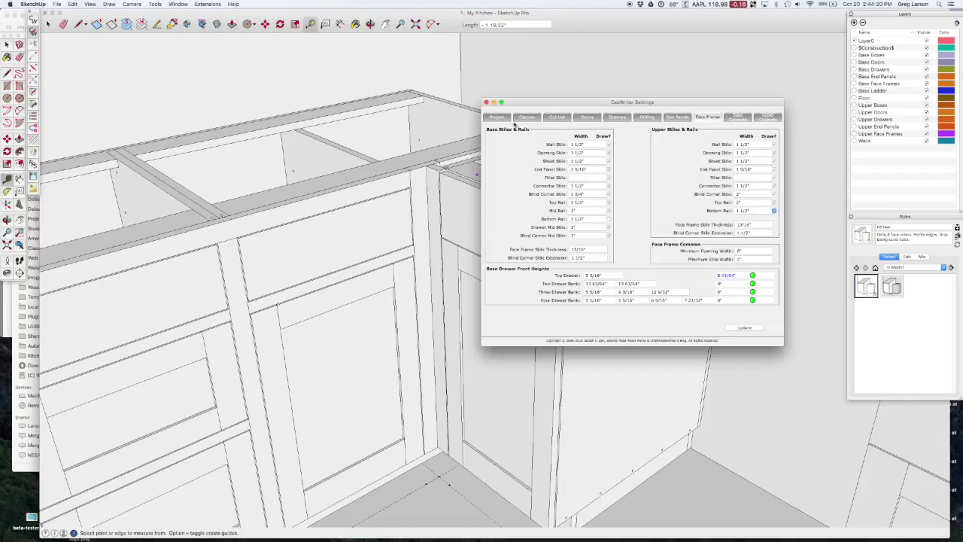
left_click(485, 101)
middle_click_drag(503, 138, 521, 155)
Select the whole left-wall upper cabinet via CabWriter > Select Sub-Assembly > Select Cabinet
scroll(520, 154, "down", 15)
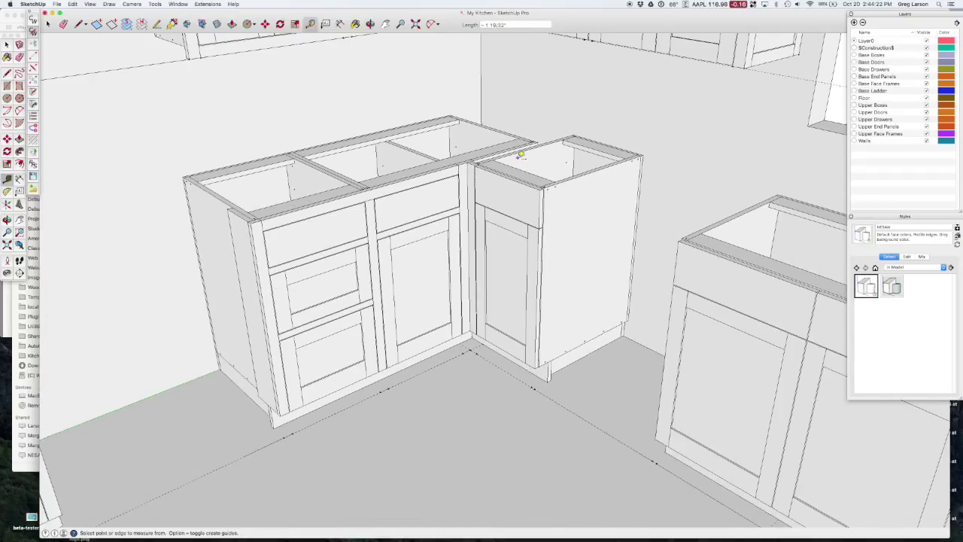
scroll(521, 154, "down", 3)
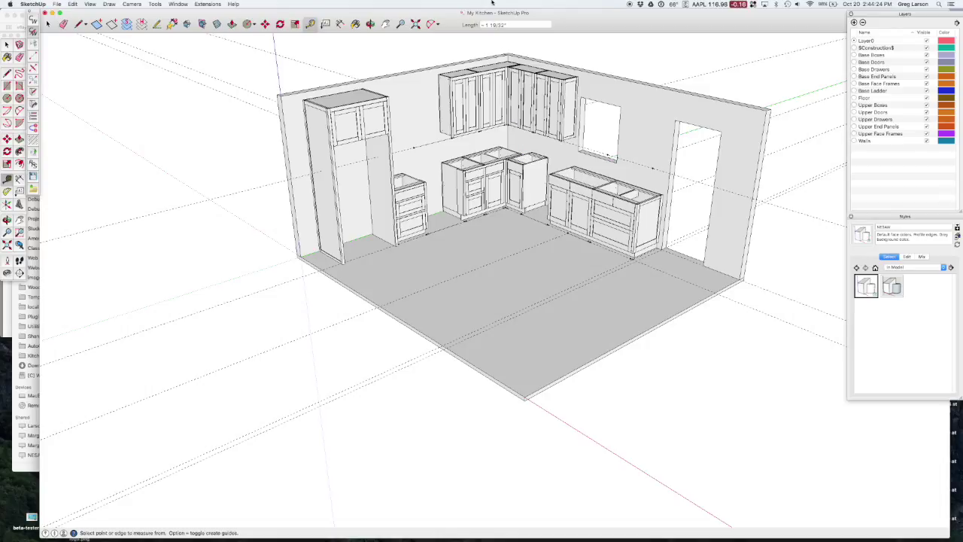
scroll(501, 47, "up", 10)
scroll(501, 46, "up", 10)
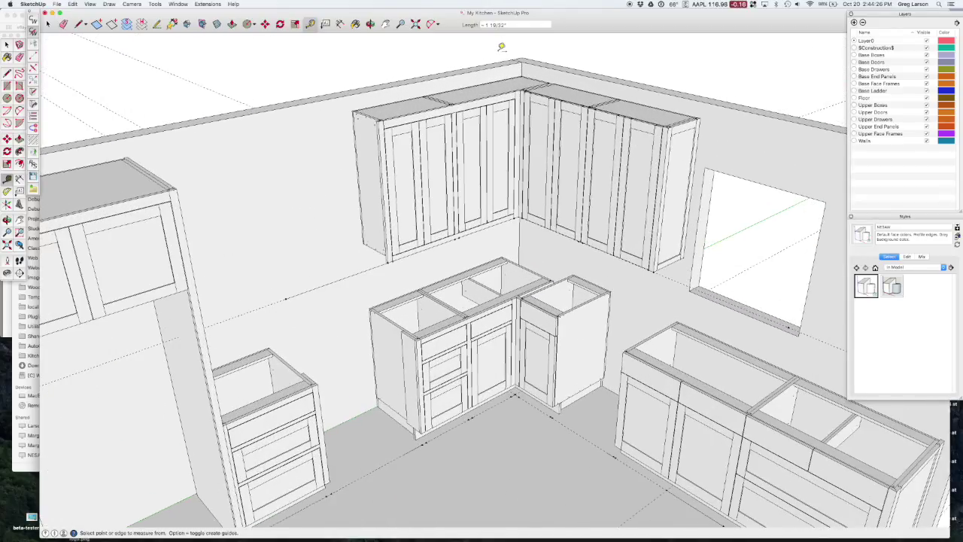
key("space")
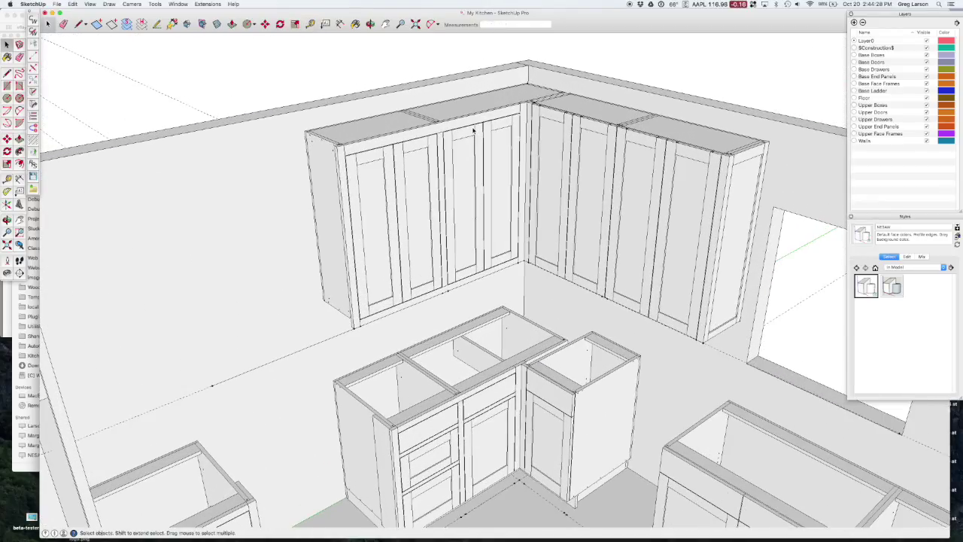
left_click(468, 123)
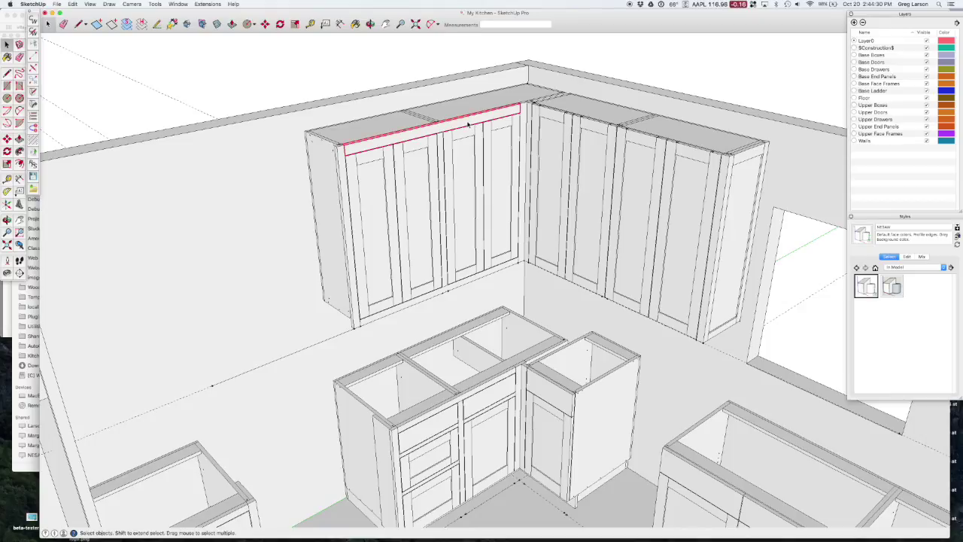
right_click(468, 123)
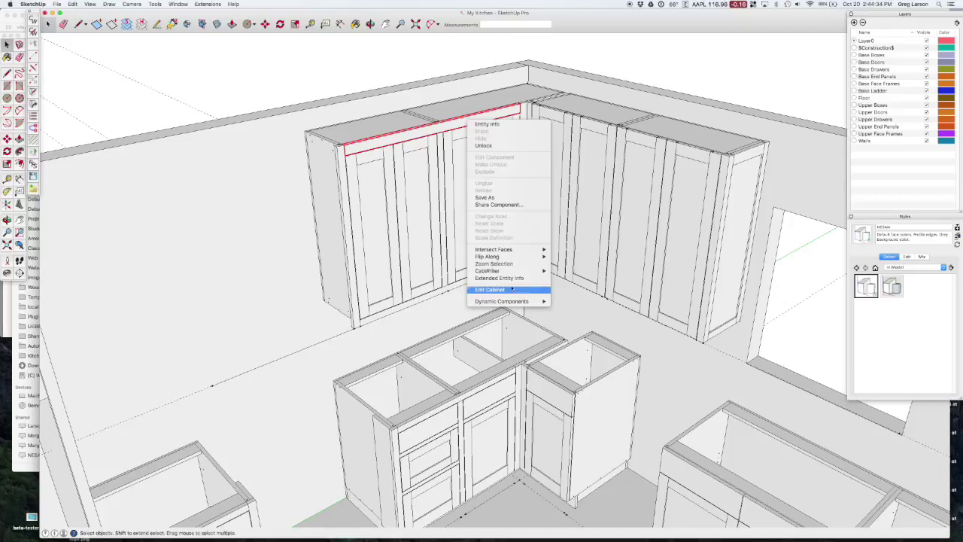
mouse_move(499, 274)
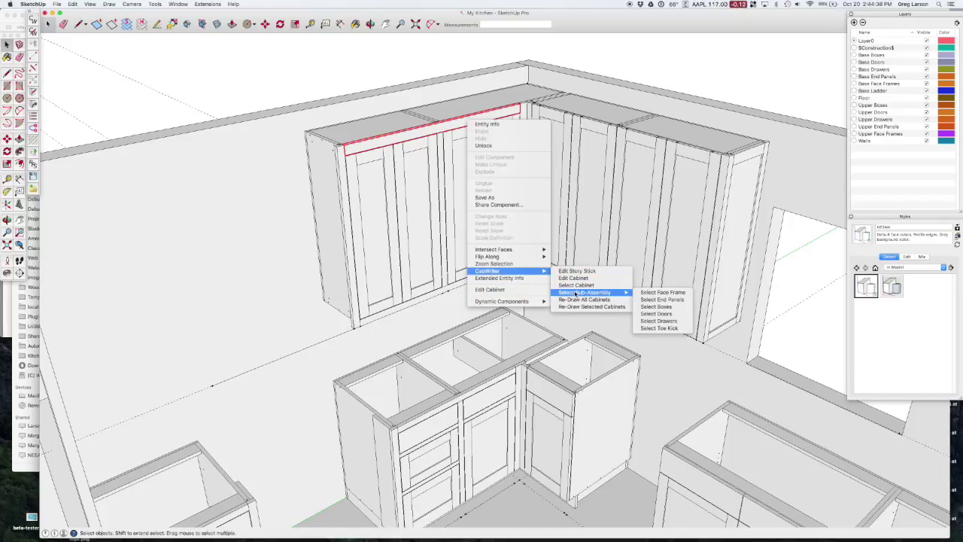
mouse_move(602, 292)
left_click(578, 285)
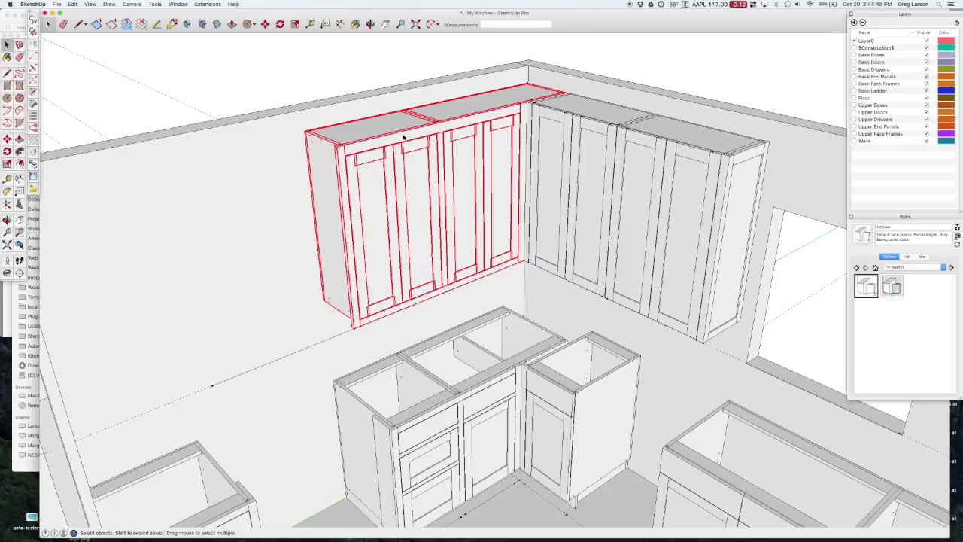
Unlock the selected upper cabinet and delete it
right_click(403, 136)
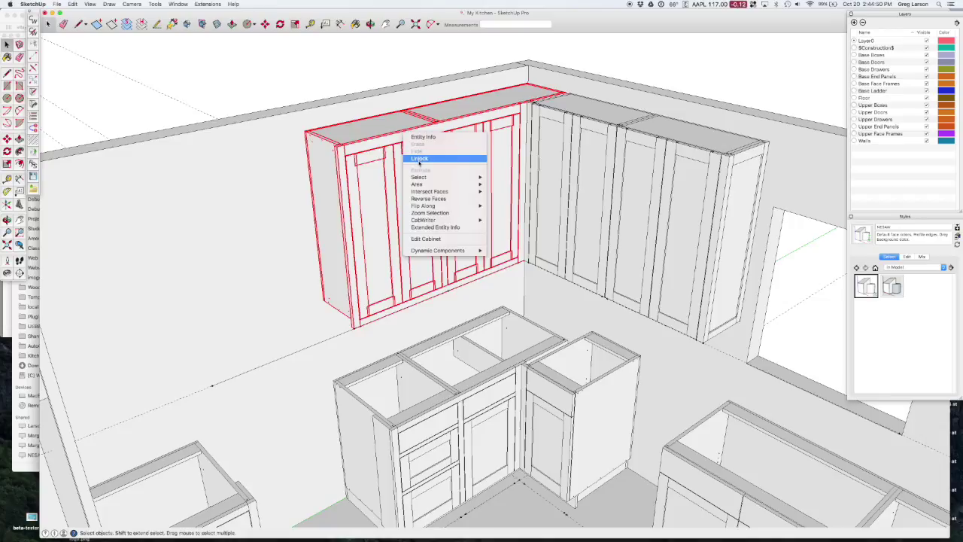
left_click(419, 158)
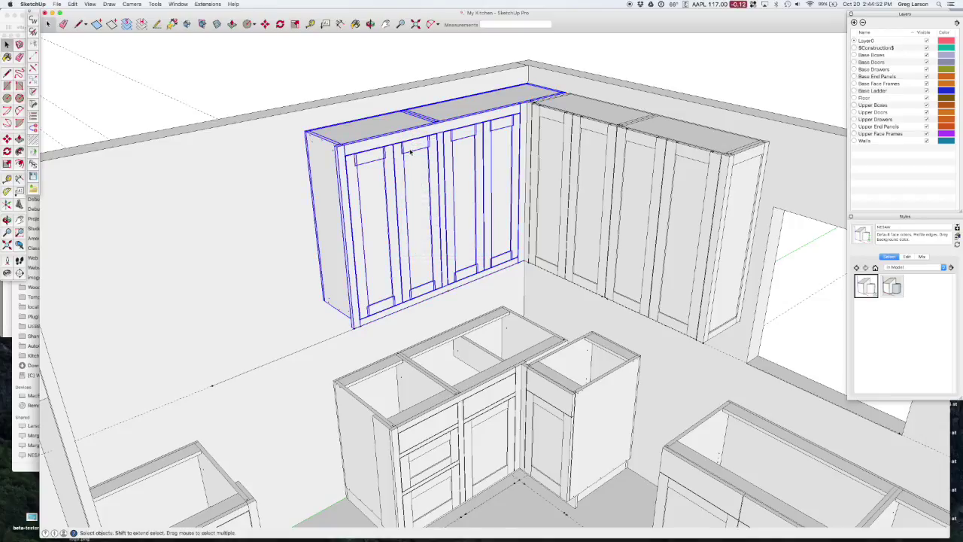
key("Delete")
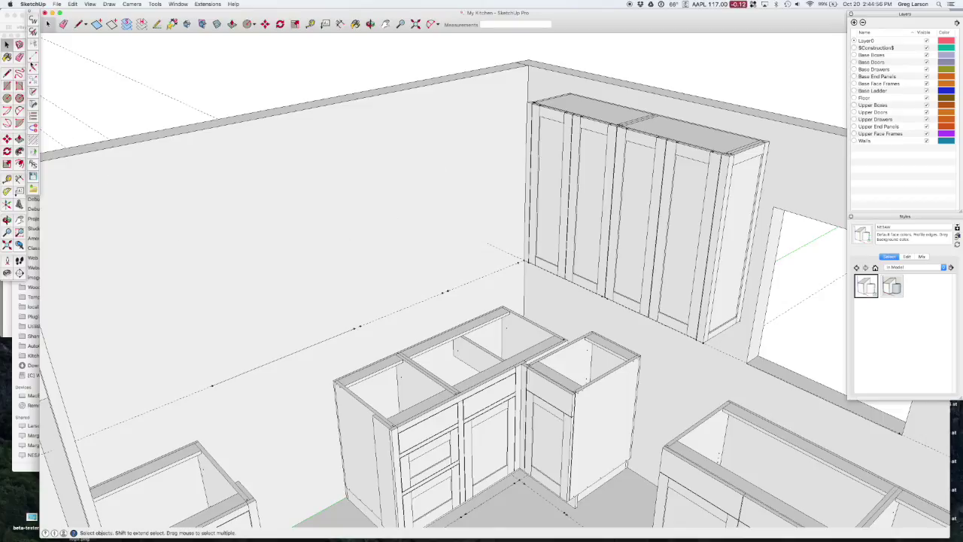
Place the first upper stile at the wall corner as a Right End Blind stile
left_click(33, 57)
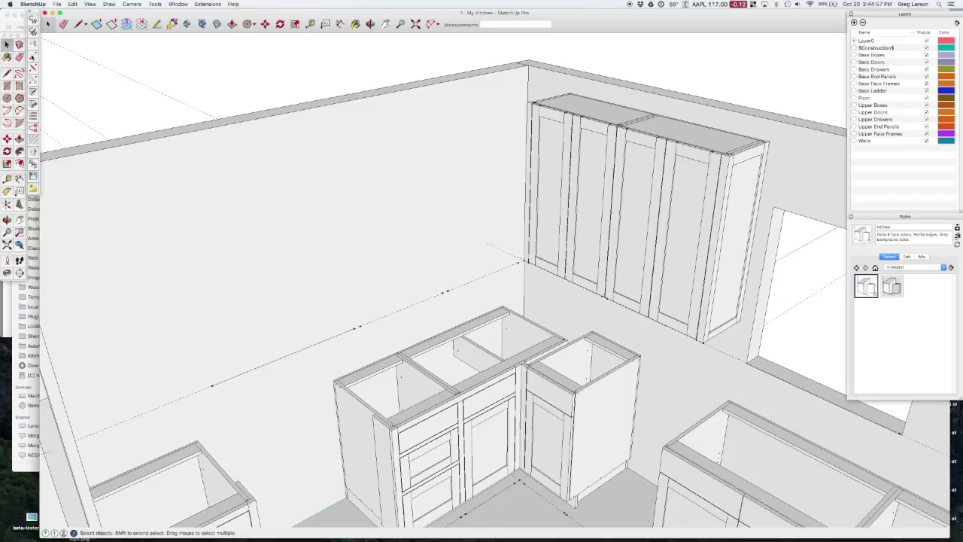
left_click(525, 257)
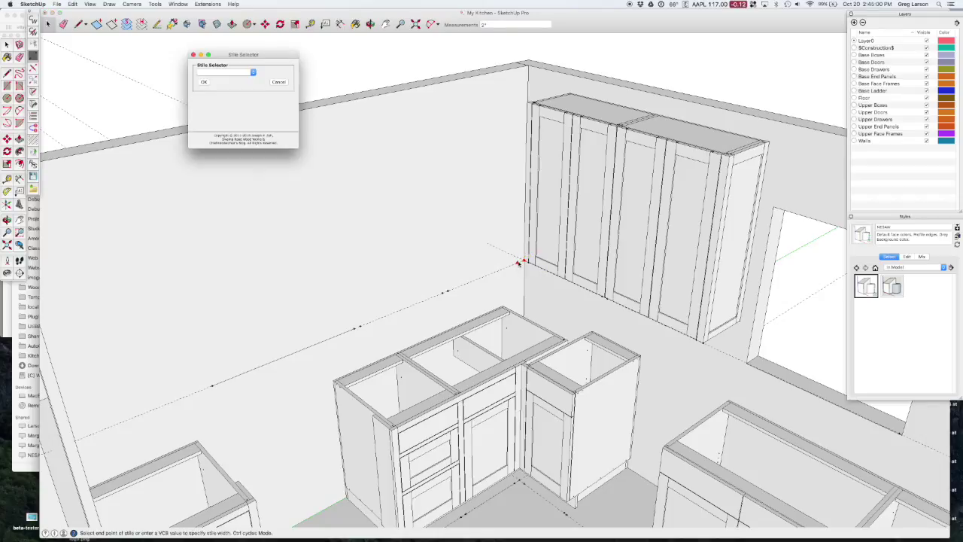
left_click(217, 73)
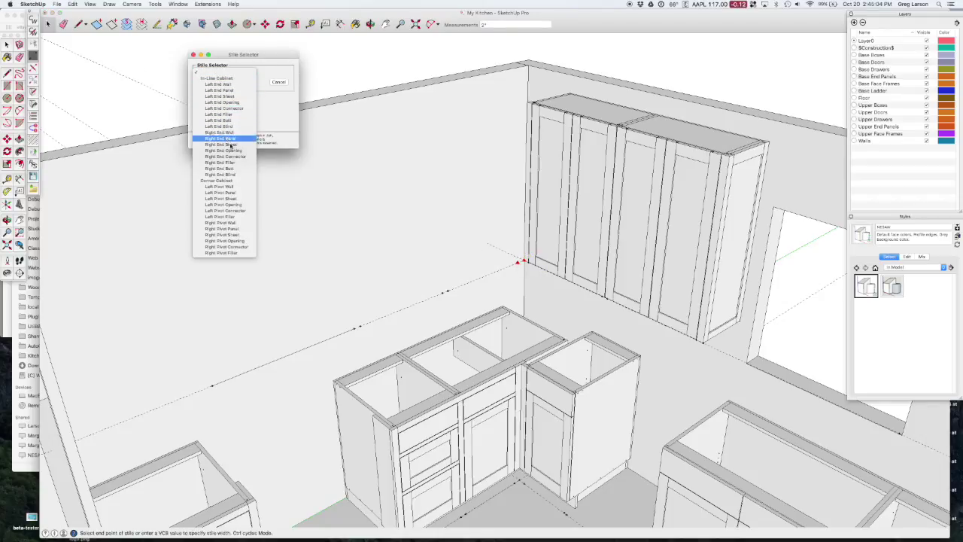
left_click(230, 174)
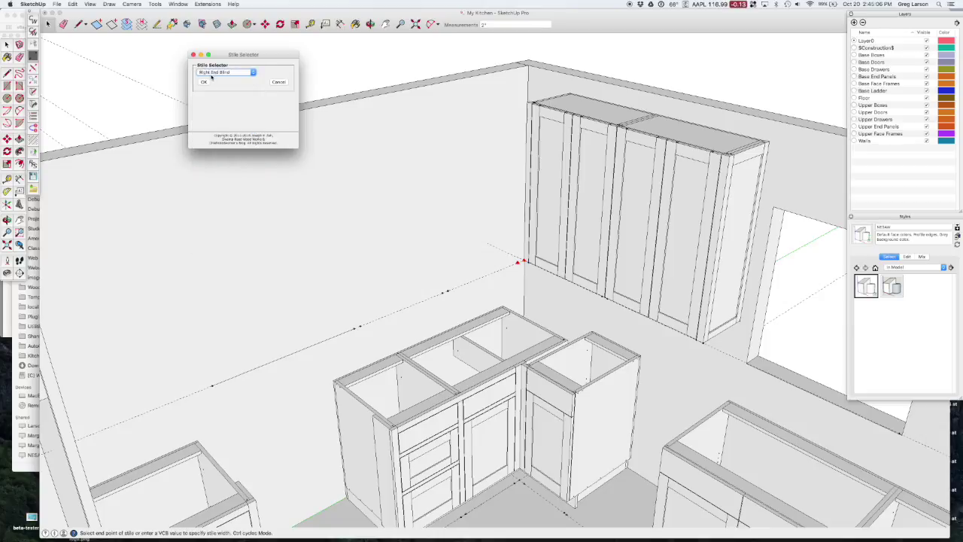
left_click(204, 82)
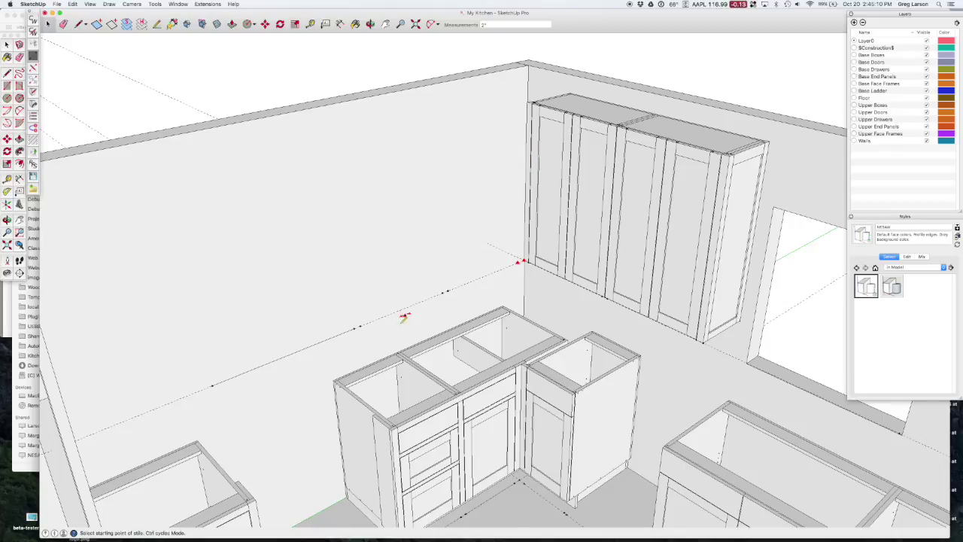
Mark the next stile on the guide line as a Left End Panel stile
left_click(361, 324)
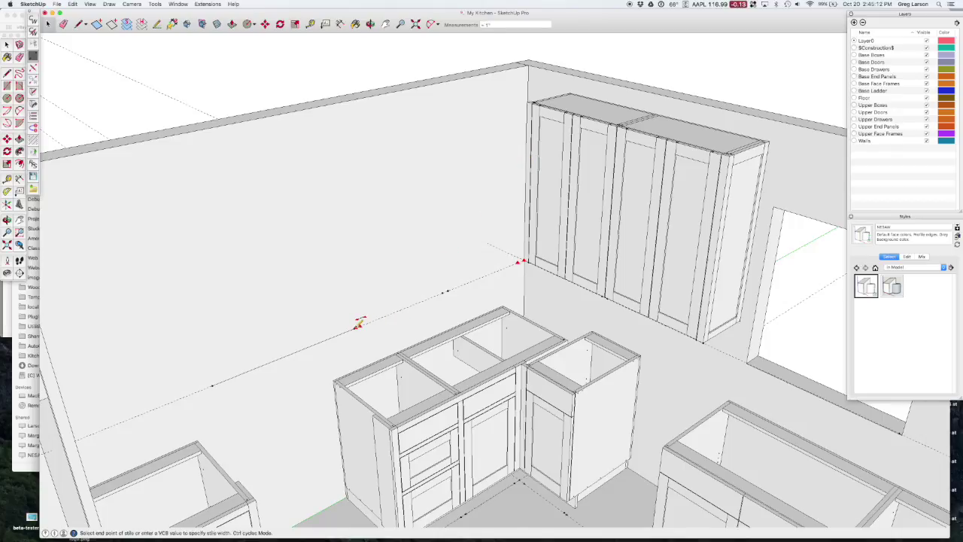
left_click(356, 327)
left_click(210, 71)
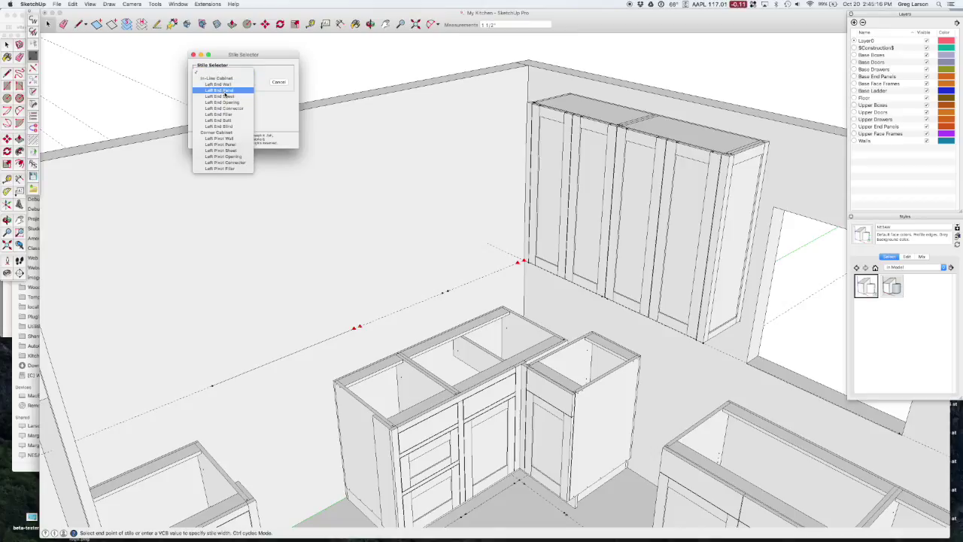
left_click(224, 91)
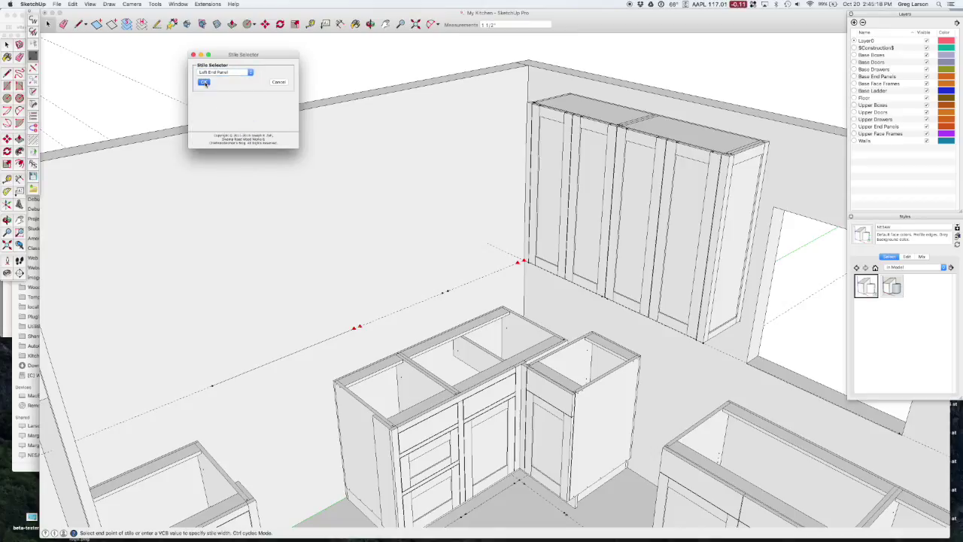
left_click(205, 83)
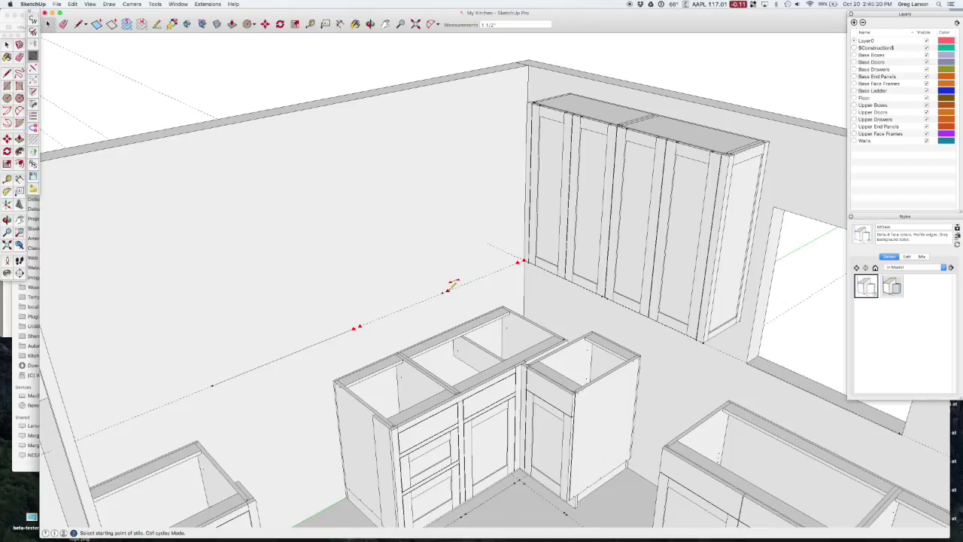
Place one more stile along the guide line and bring up the Box Selector
left_click(450, 285)
left_click(446, 289)
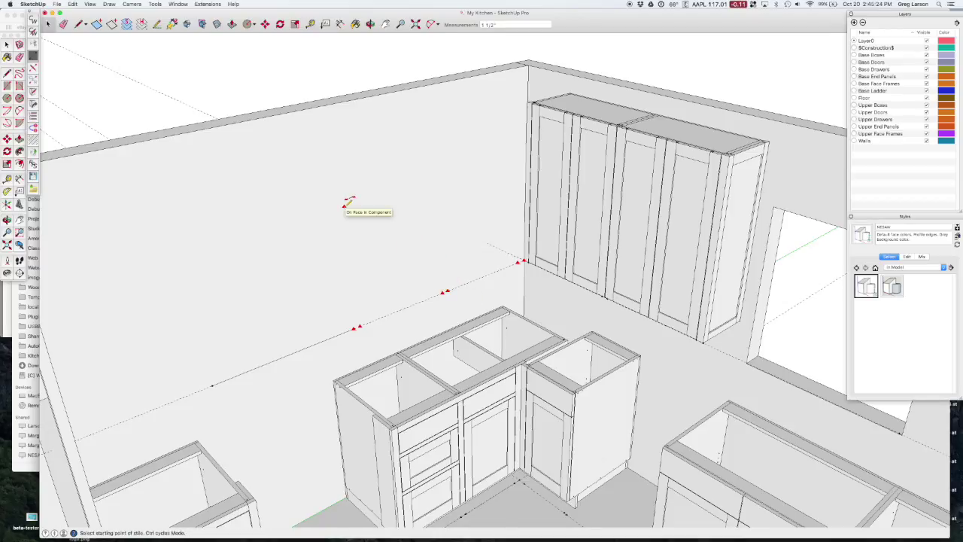
left_click(299, 218)
Make Box 1 a Standard Upper cabinet with 2 doors
left_click(240, 83)
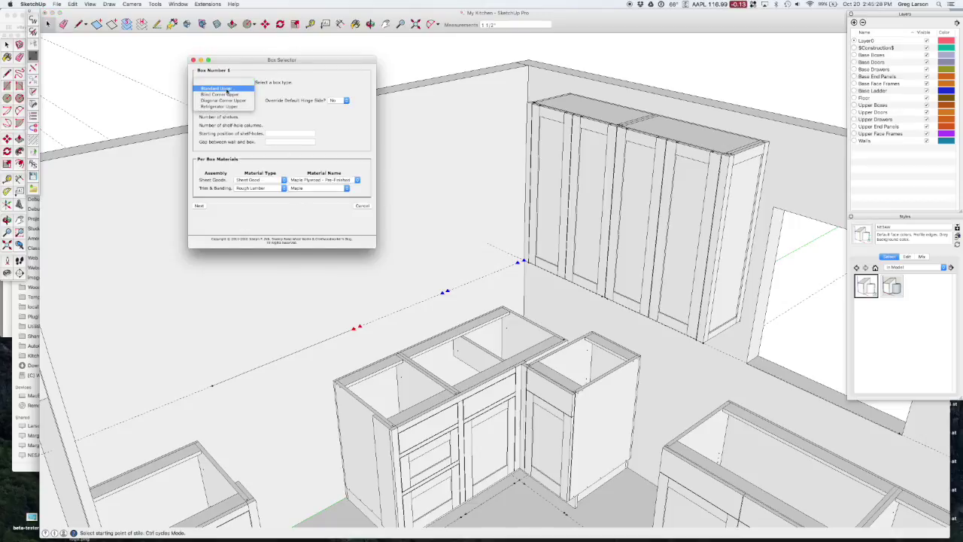
left_click(227, 89)
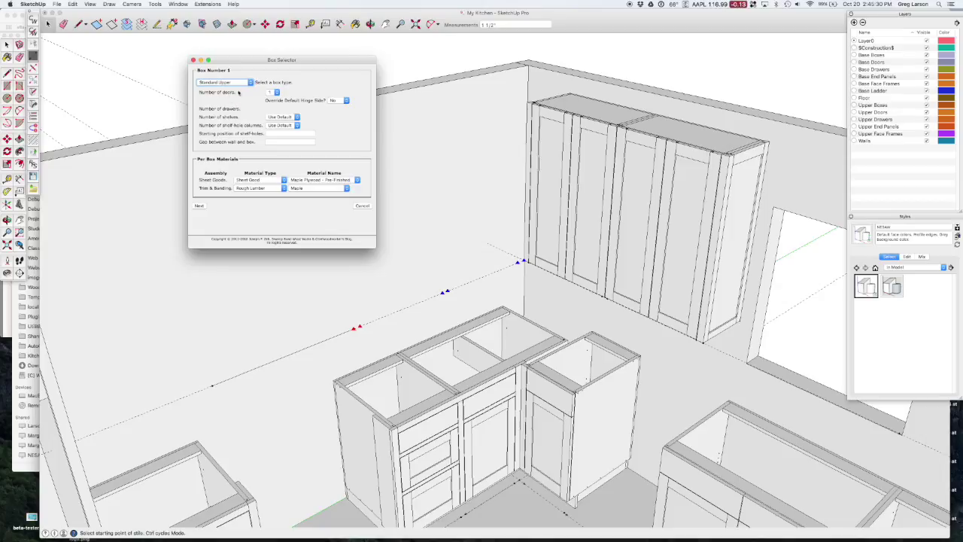
left_click(275, 92)
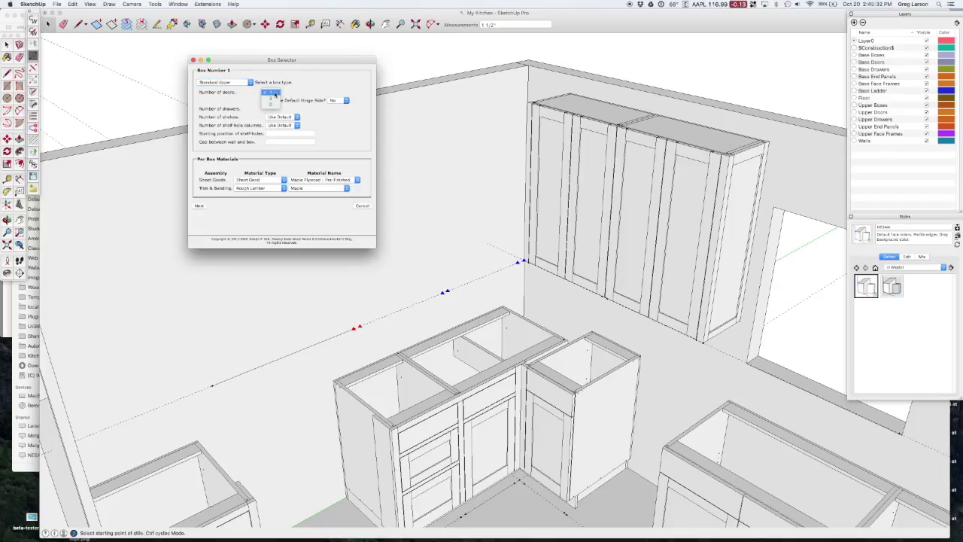
left_click(273, 101)
left_click(198, 206)
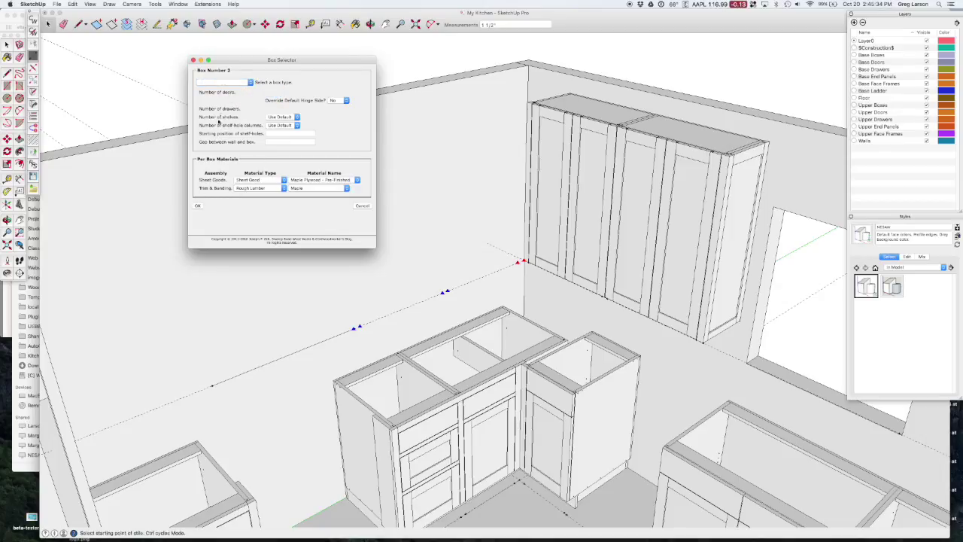
Make Box 2 a Standard Upper with 2 doors and build the upper run
left_click(225, 83)
left_click(226, 90)
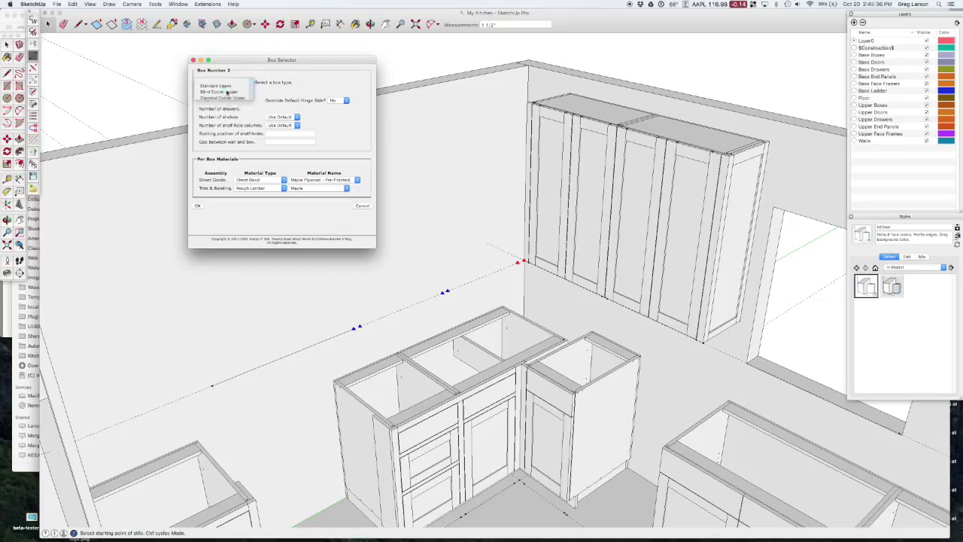
left_click(272, 92)
left_click(272, 98)
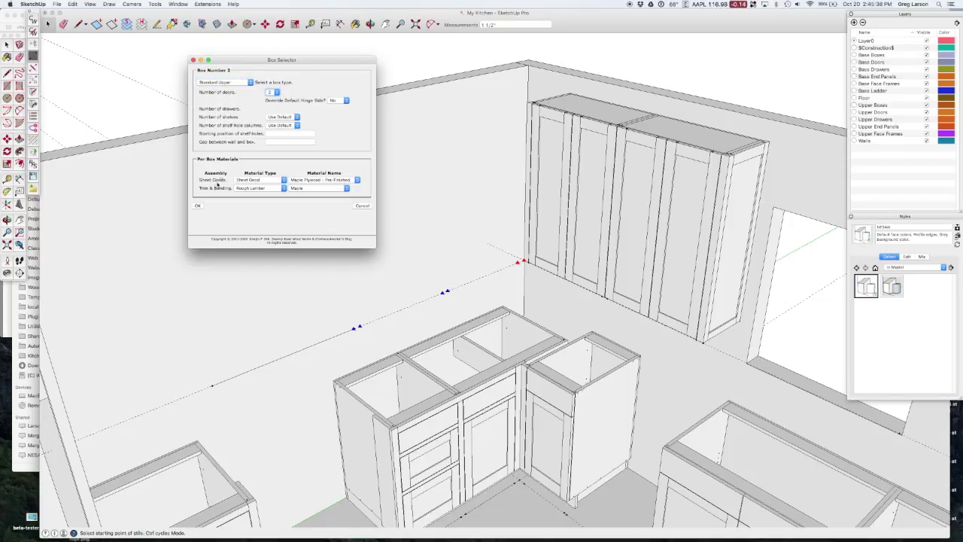
left_click(197, 206)
Zoom in to check that the new uppers meet the corner, then switch to the Select tool
scroll(527, 64, "up", 2)
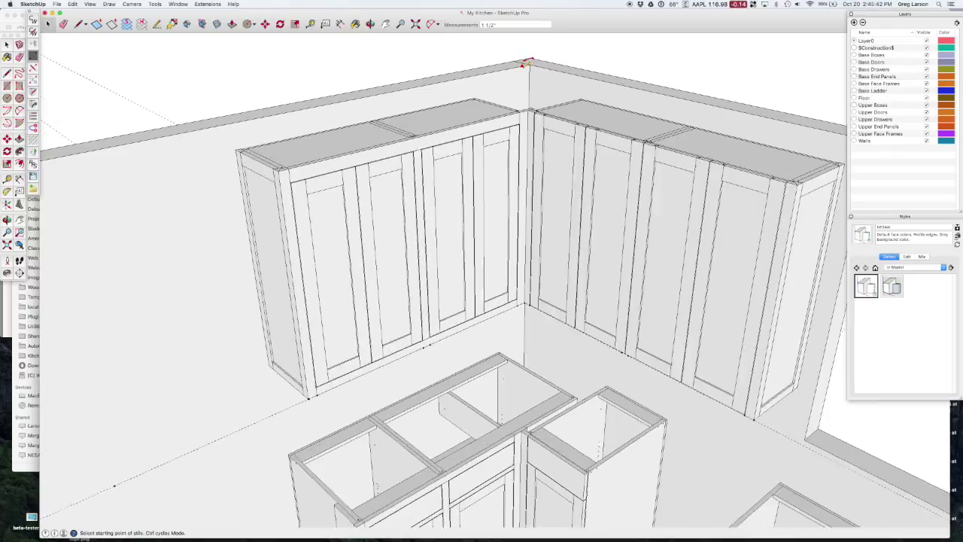
scroll(525, 64, "up", 3)
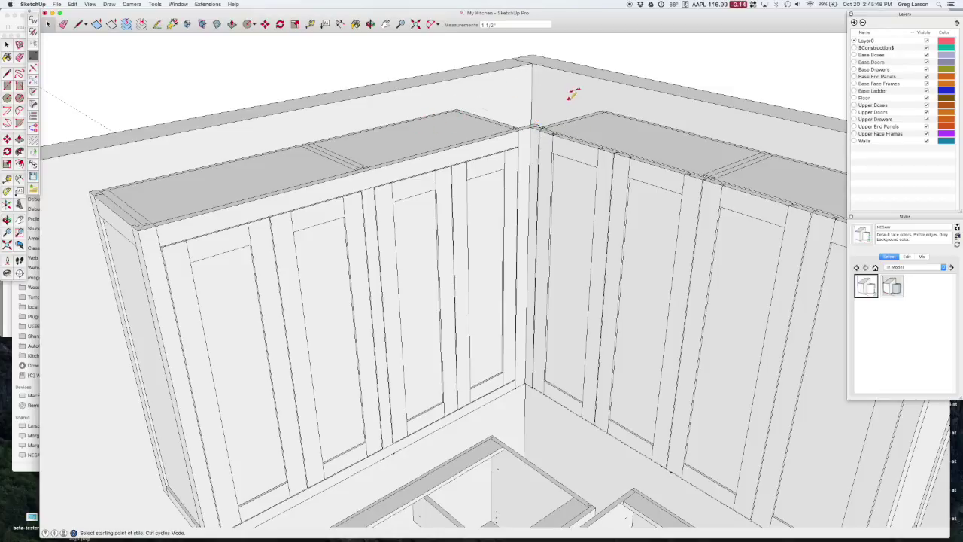
scroll(502, 132, "down", 3)
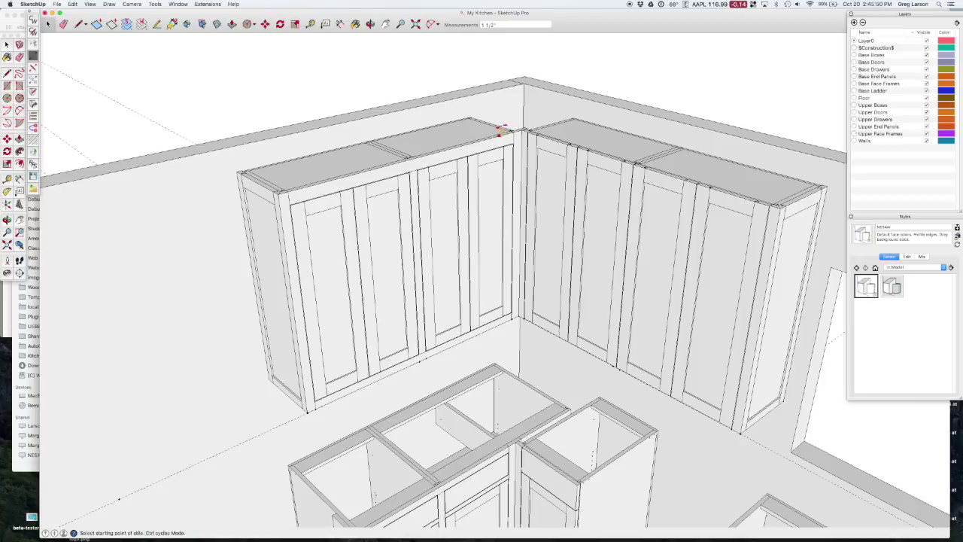
key("space")
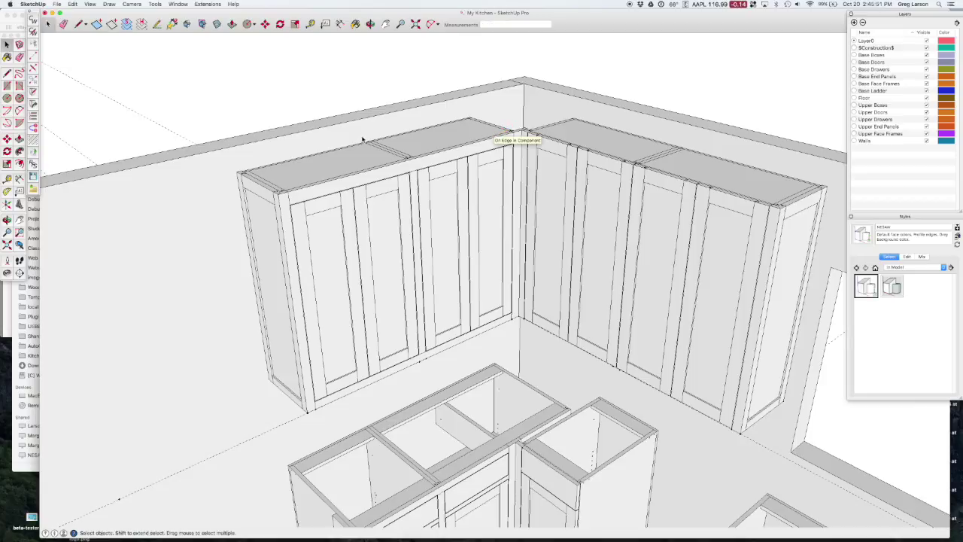
Edit the left-wall upper run through CabWriter > Edit Cabinet, answering Yes to keep its stored defaults
right_click(419, 166)
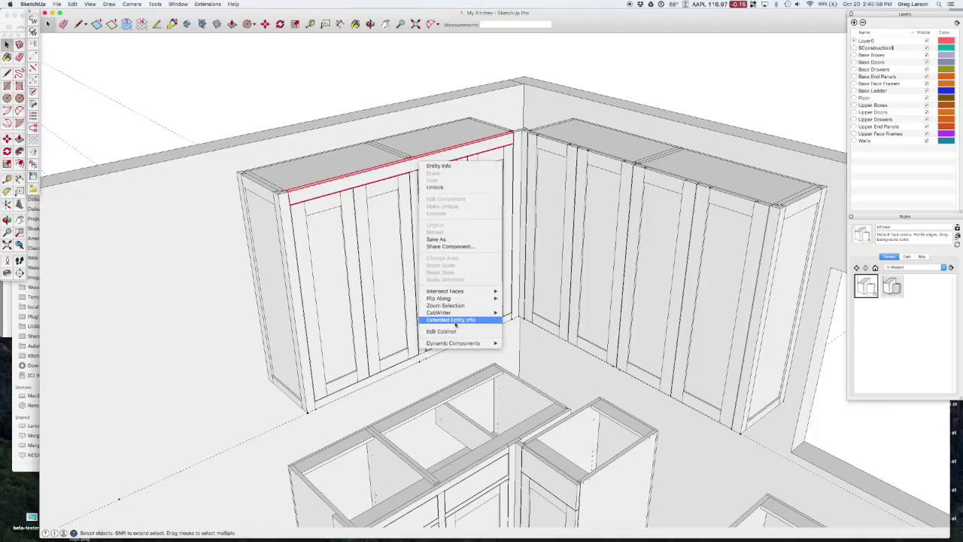
mouse_move(453, 313)
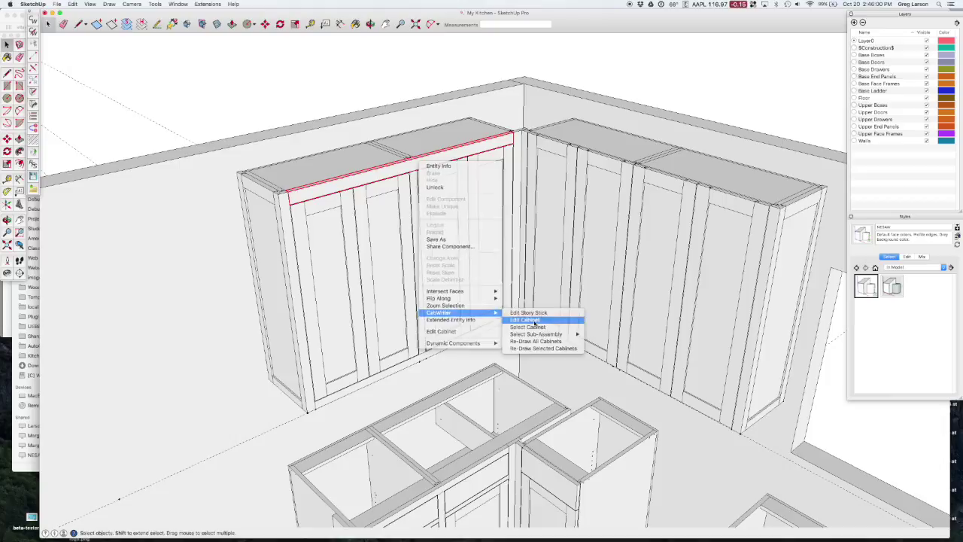
left_click(527, 320)
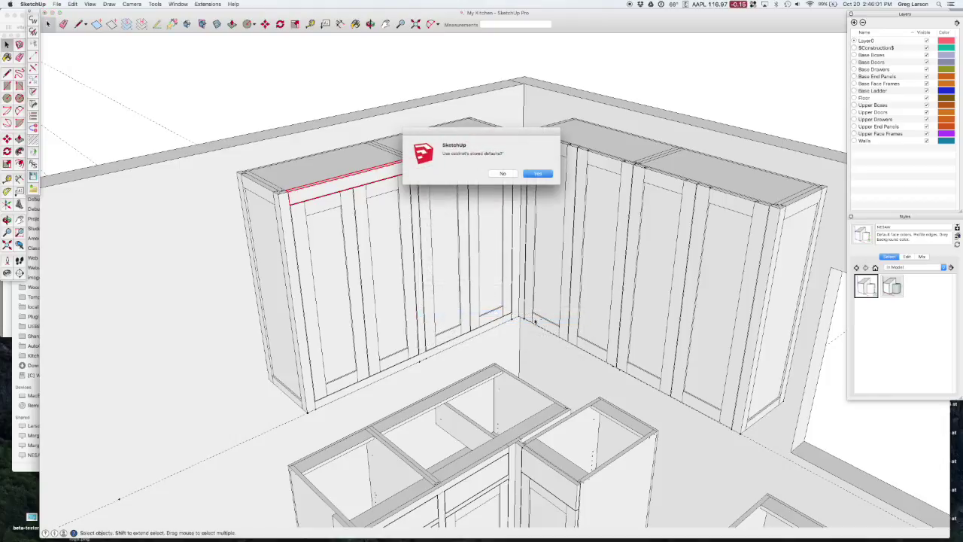
left_click(538, 175)
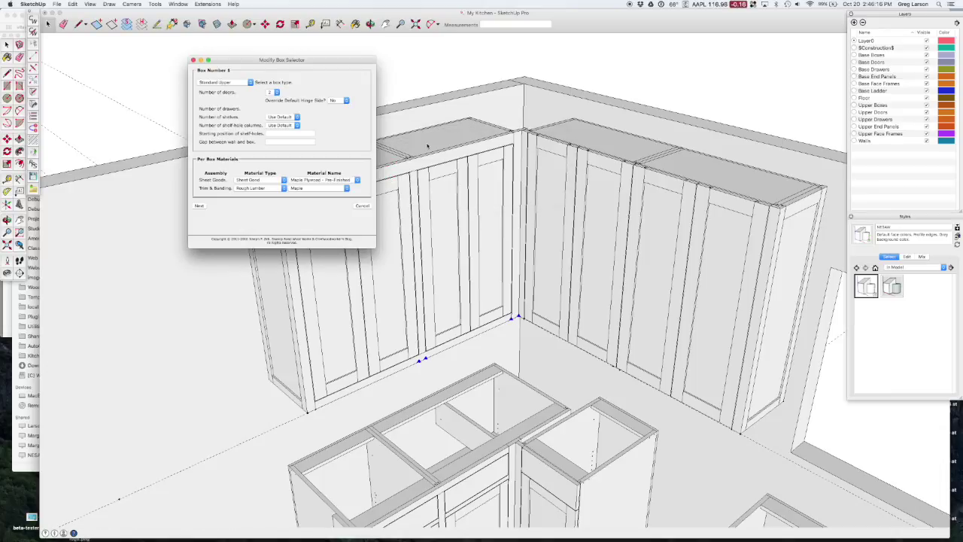
Change Box 1 to a 2-door Blind Corner Upper, keep Box 2 as Standard Upper, and apply
left_click_drag(334, 62, 216, 62)
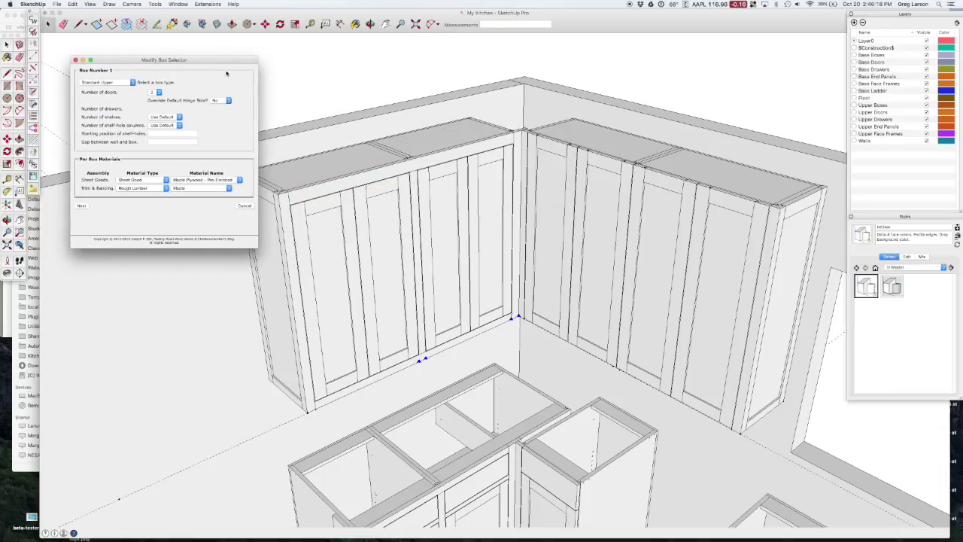
left_click(115, 82)
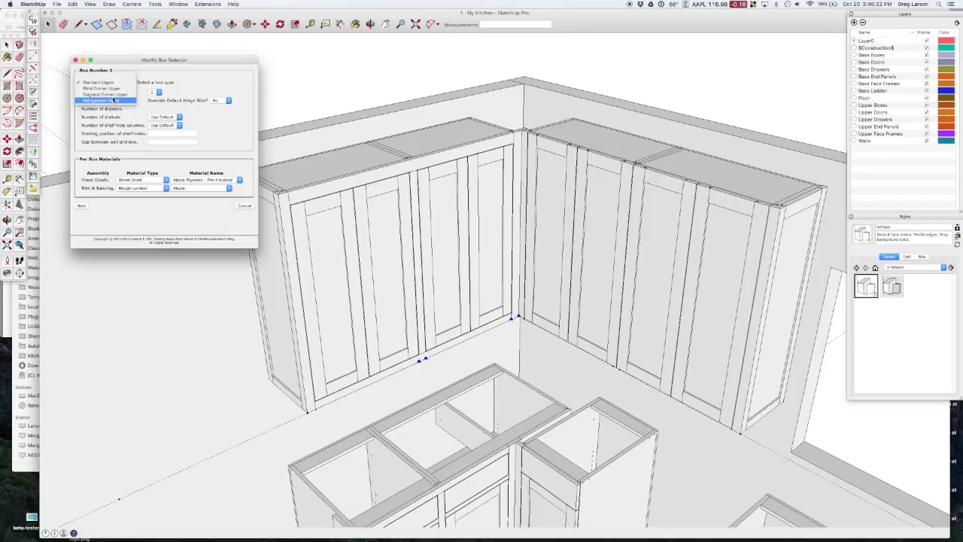
left_click(113, 89)
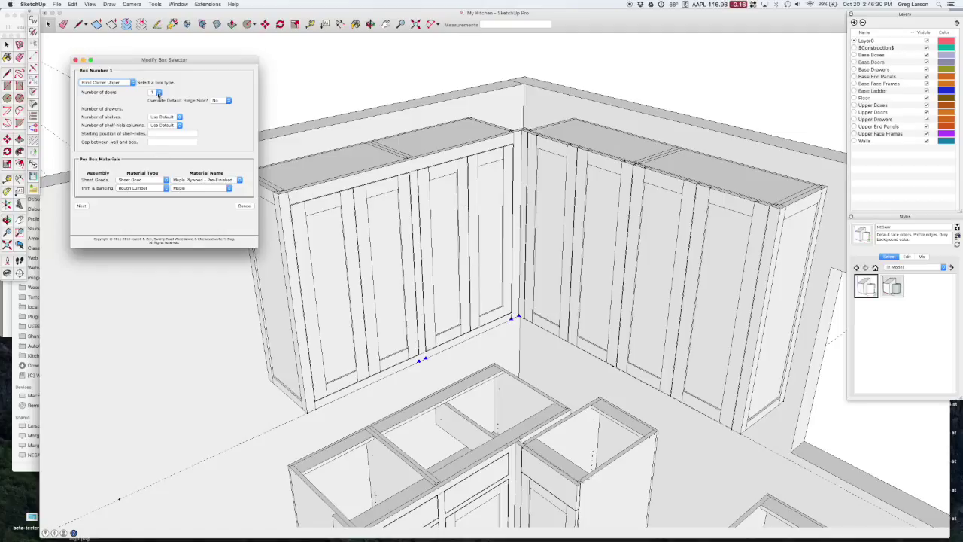
left_click(158, 92)
left_click(155, 100)
left_click(81, 206)
left_click(81, 206)
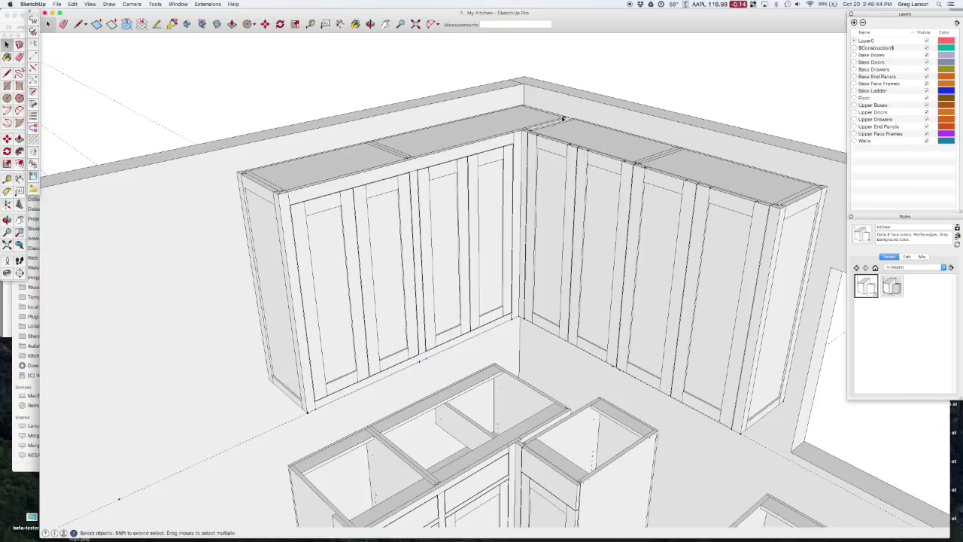
Orbit and zoom around the corner to inspect the redrawn uppers above the blind-corner base cabinet
scroll(580, 111, "up", 3)
mouse_move(582, 103)
middle_mouse_down()
mouse_move(443, 176)
mouse_move(367, 172)
mouse_move(321, 155)
middle_mouse_up()
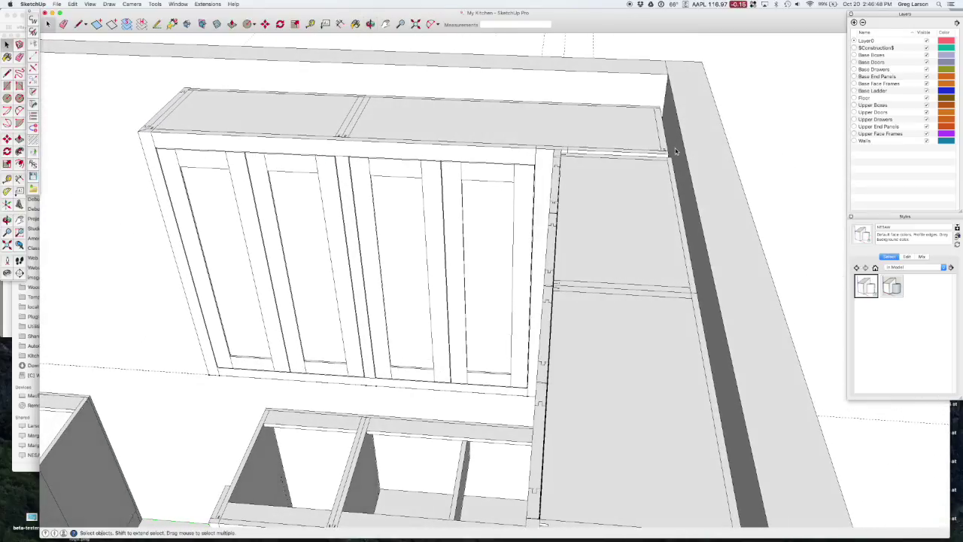
mouse_move(529, 168)
middle_mouse_down()
mouse_move(378, 207)
mouse_move(490, 193)
mouse_move(563, 150)
mouse_move(560, 188)
middle_mouse_up()
scroll(525, 440, "up", 3)
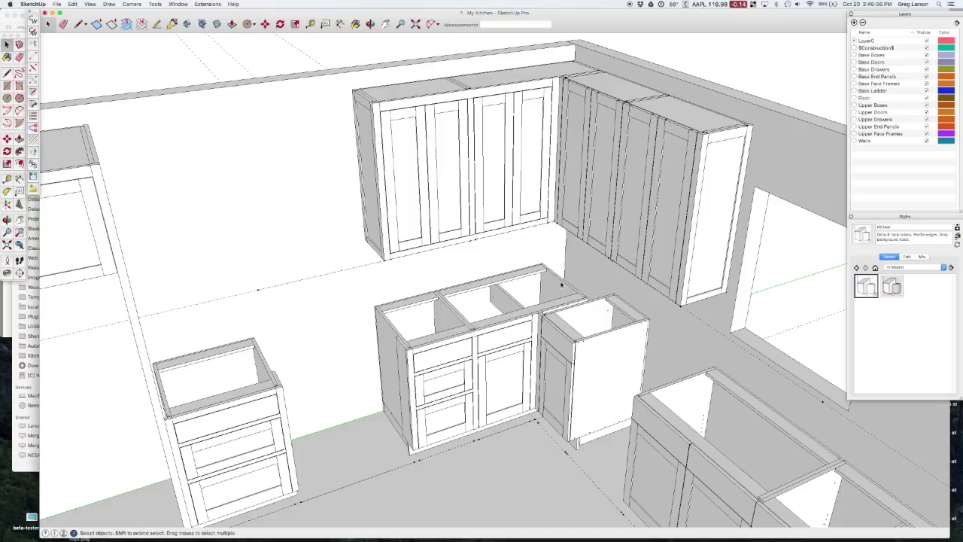
scroll(533, 338, "up", 3)
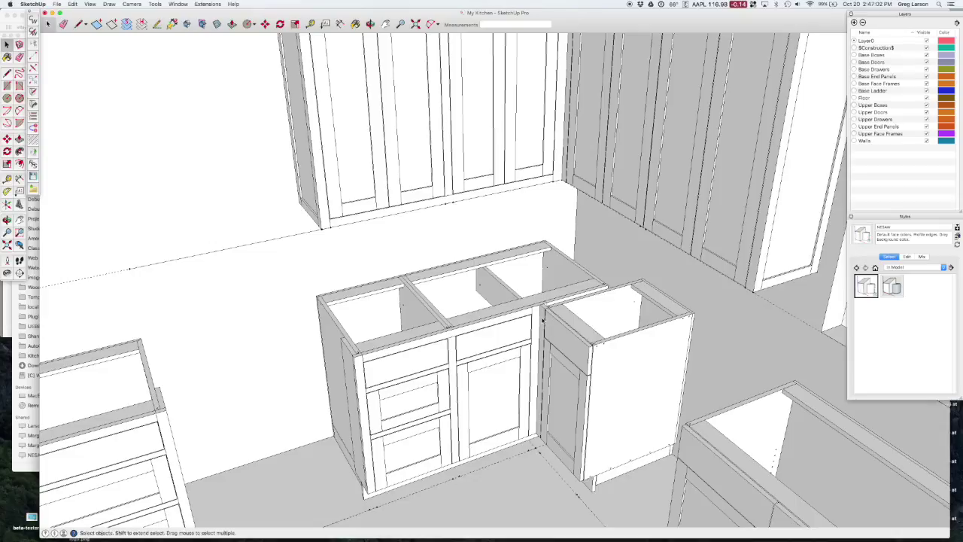
scroll(540, 319, "down", 2)
scroll(539, 316, "up", 2)
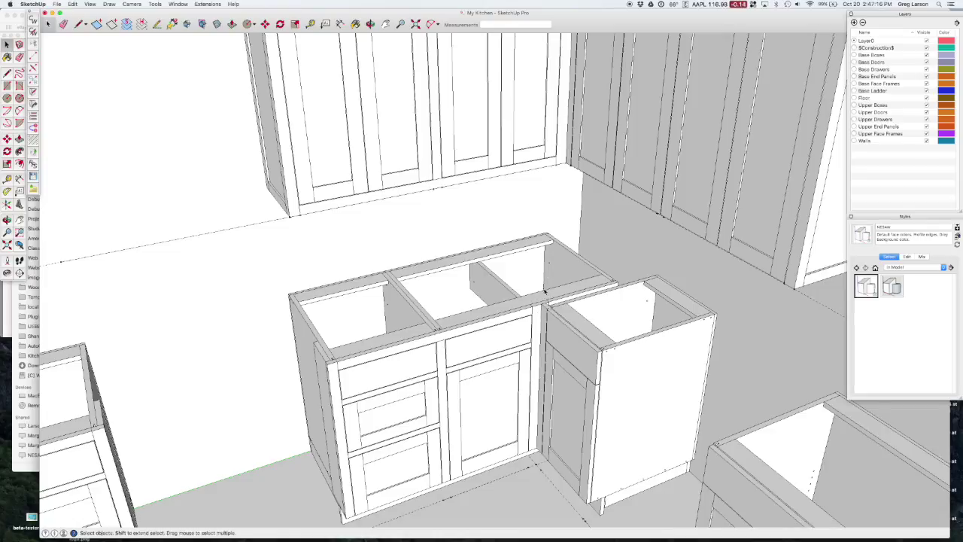
scroll(543, 285, "down", 4)
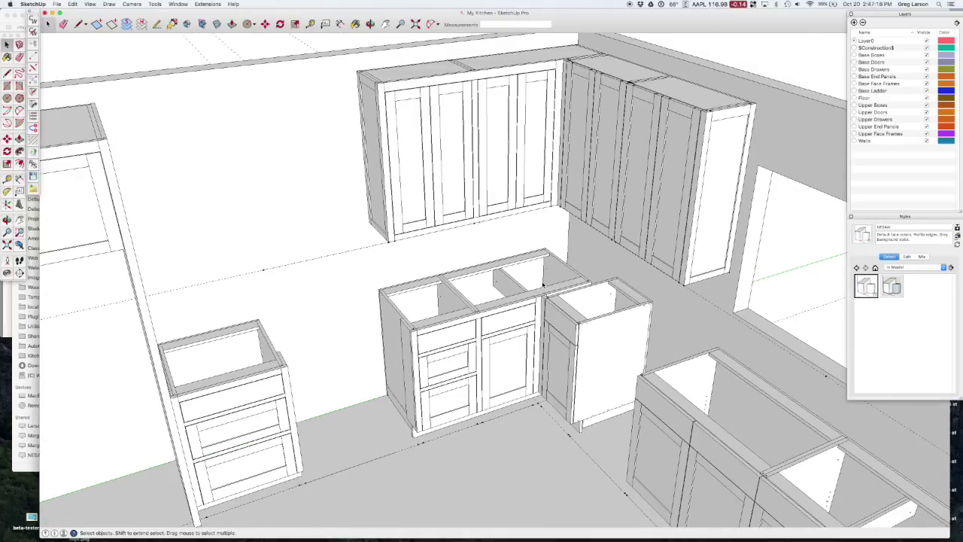